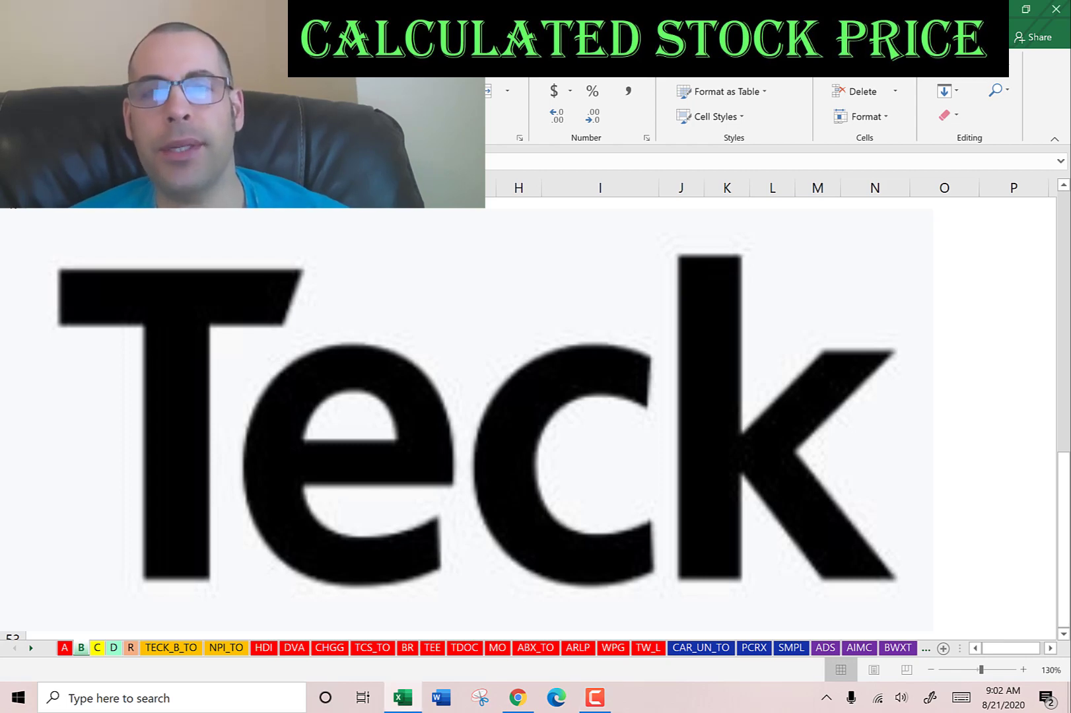
Switch to the TECK_B_TO worksheet holding Teck's discounted cash flow model.
left_click(189, 649)
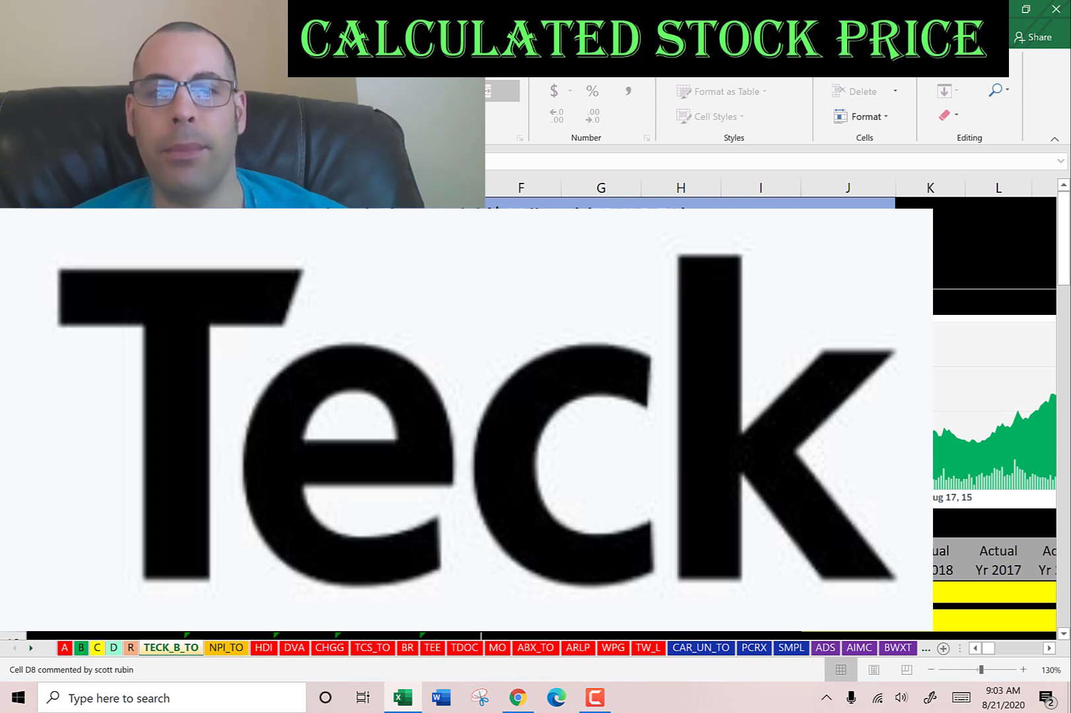
key("Return")
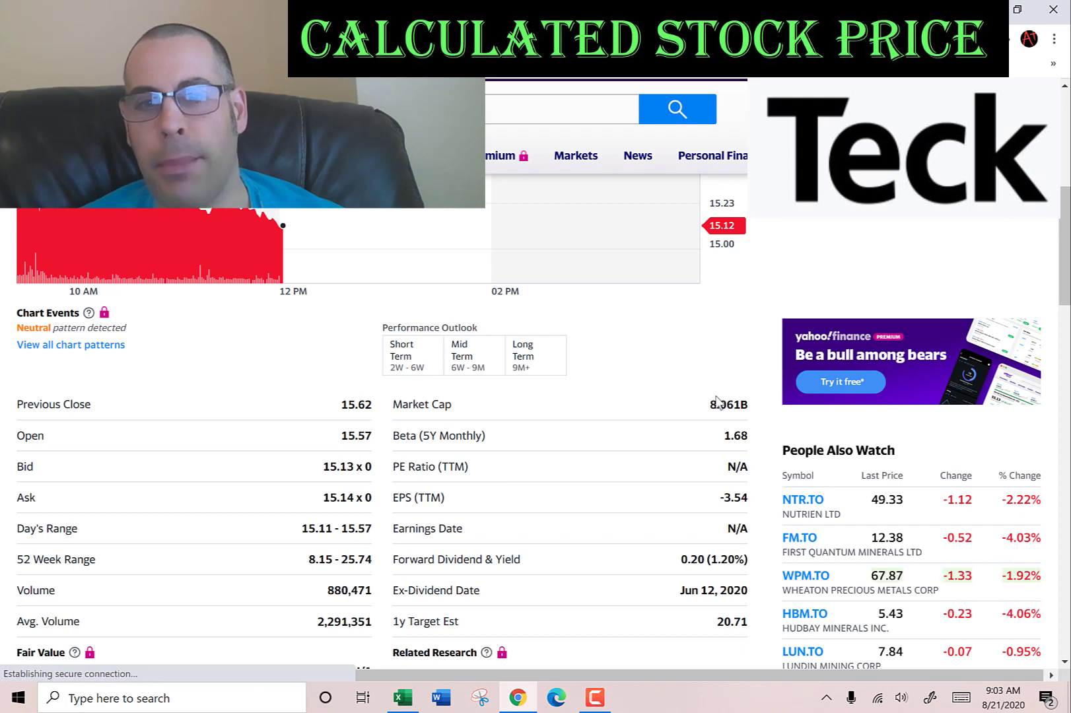
Enter Teck's market cap of 8.1 billion so the model shows 8,100 and Mid Cap.
double_click(720, 404)
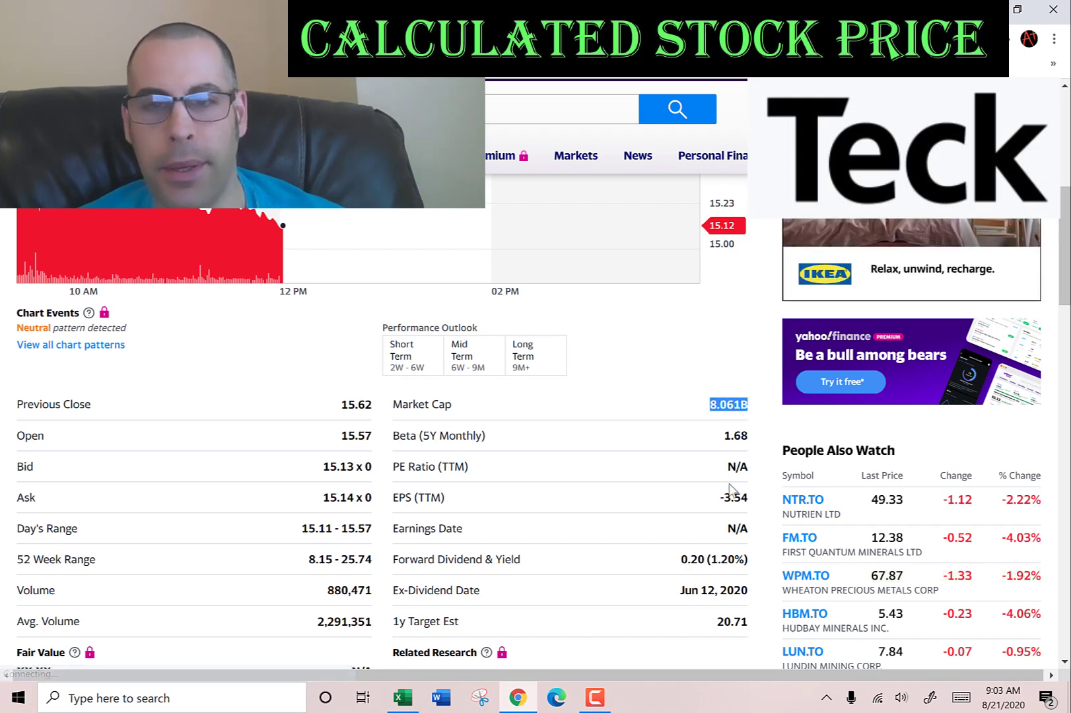
key("alt+Tab")
left_click(370, 463)
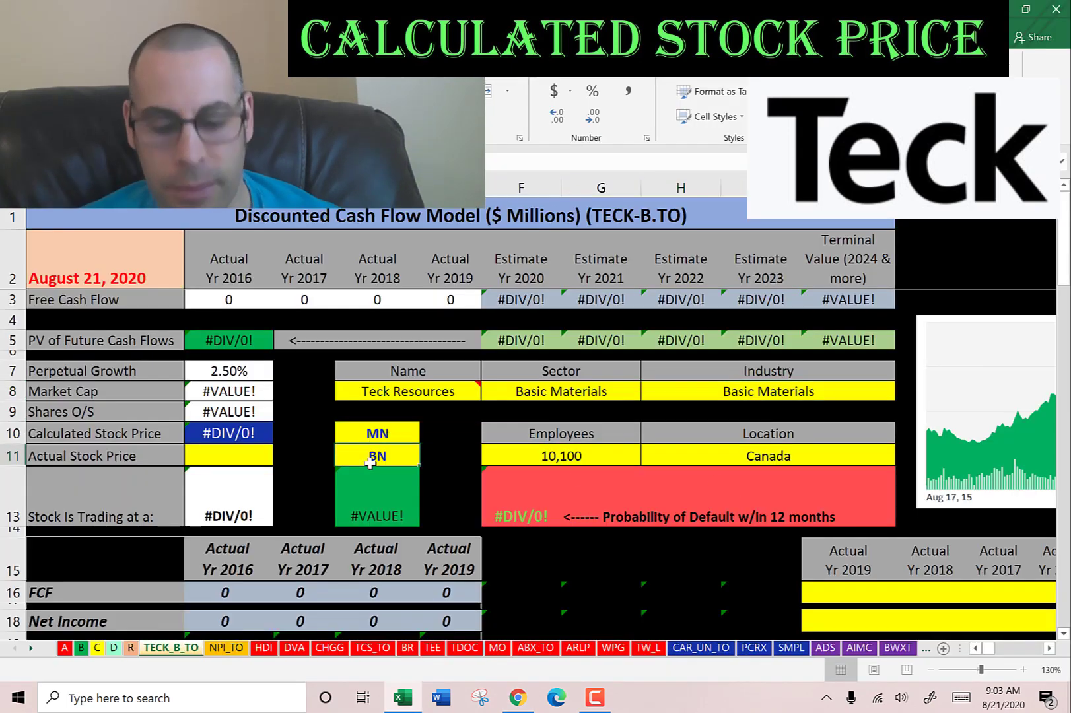
type("8.21")
key("Return")
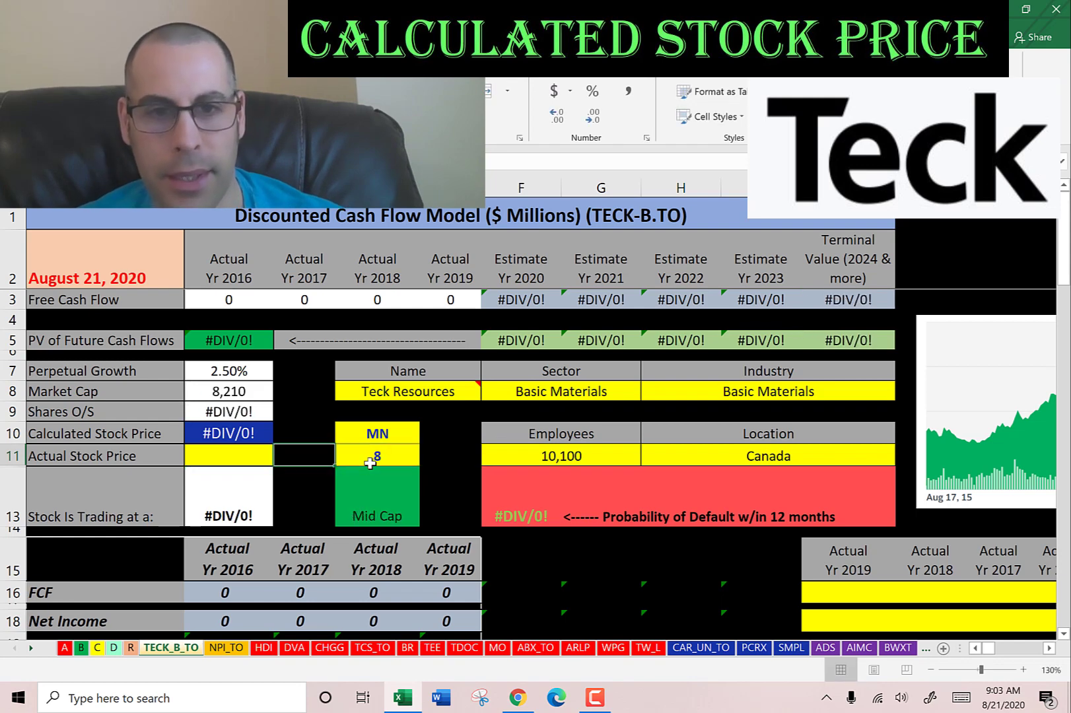
type("8.1")
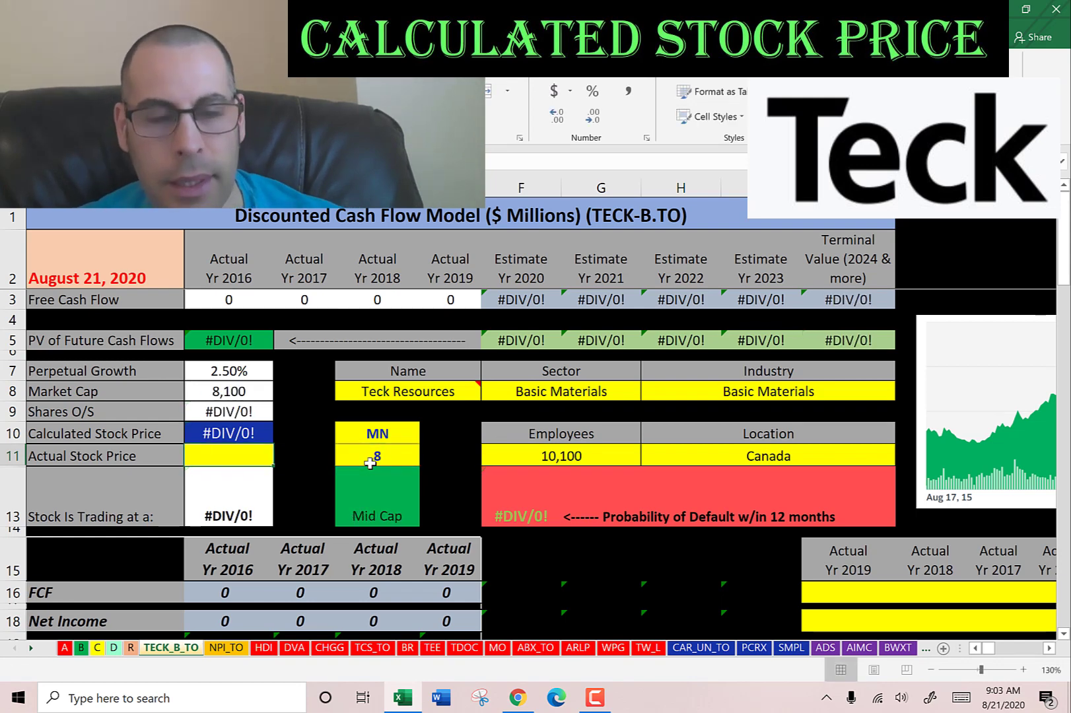
Take the 15.13 current price from Yahoo Finance for Actual Stock Price.
key("alt+Tab")
scroll(58, 251, "up", 3)
scroll(58, 251, "up", 1)
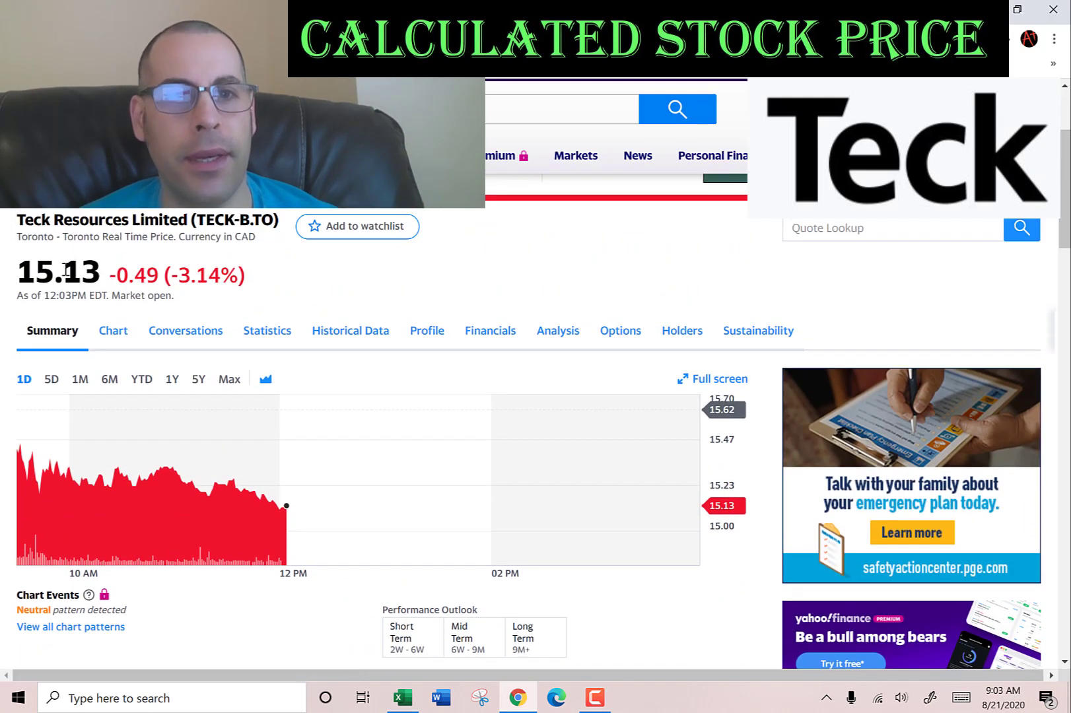
triple_click(67, 265)
key("alt+Tab")
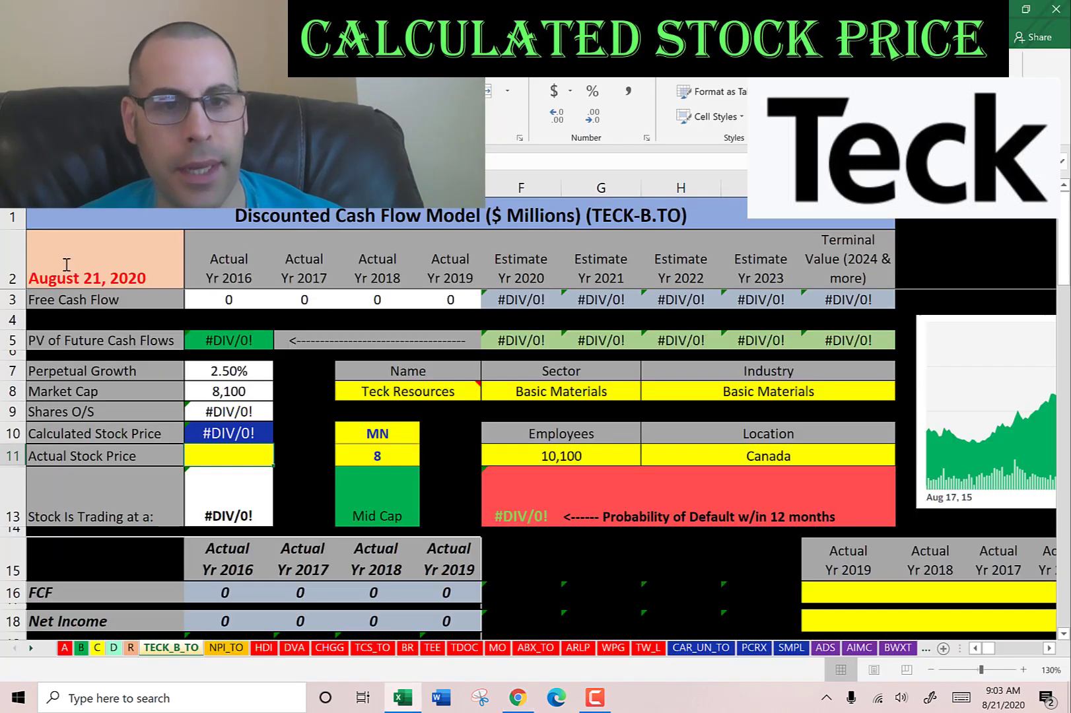
type("15.13")
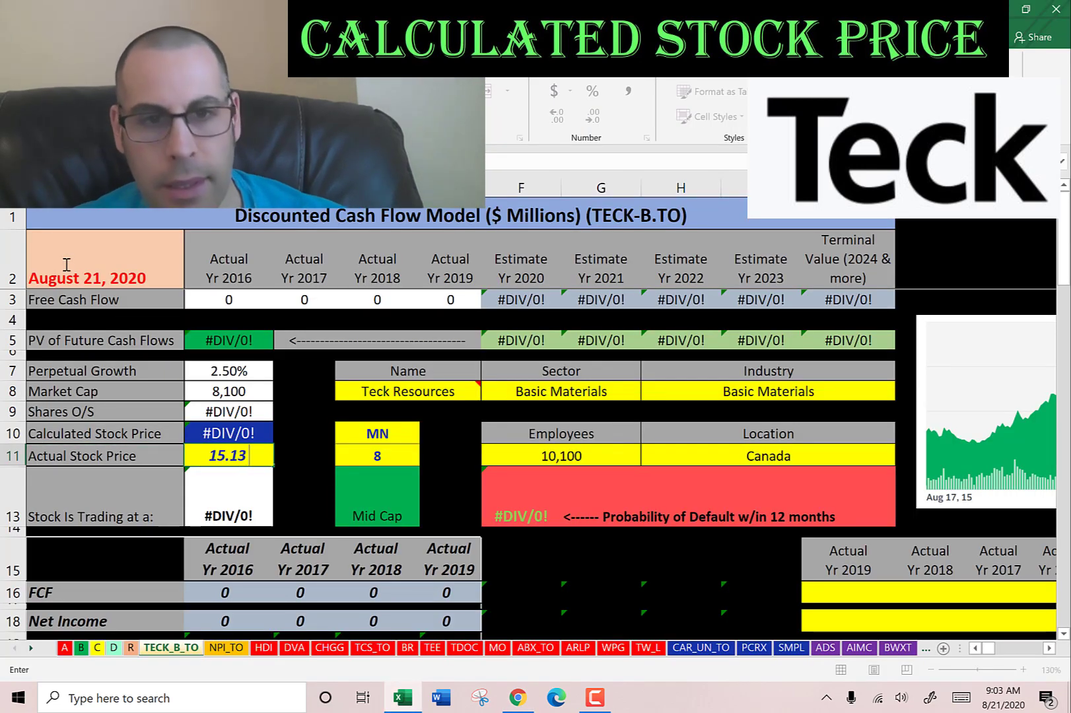
Confirm the 15.13 stock price and bring up Teck's cash flow statement on Yahoo Finance.
key("Return")
scroll(793, 396, "down", 3)
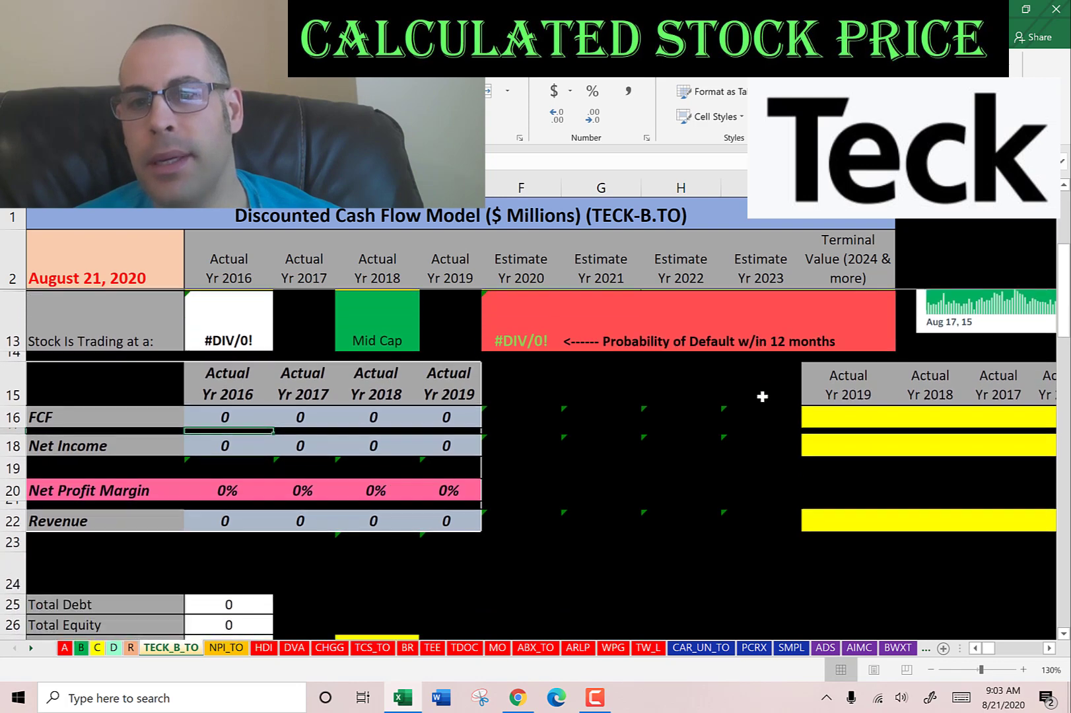
key("alt+Tab")
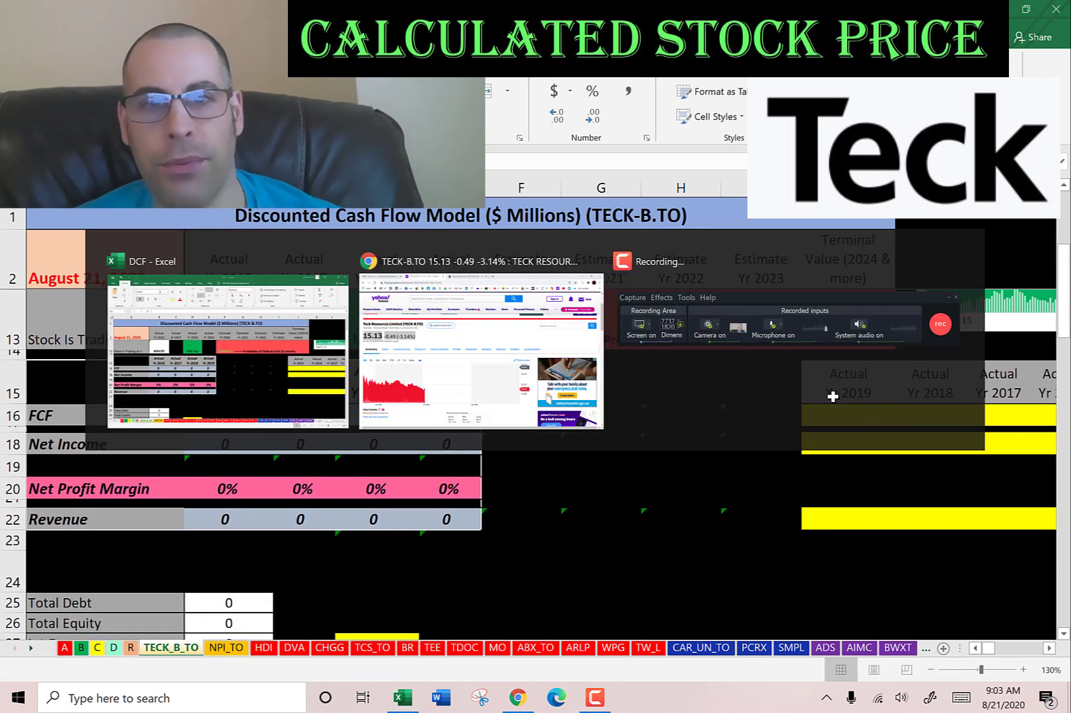
left_click(505, 340)
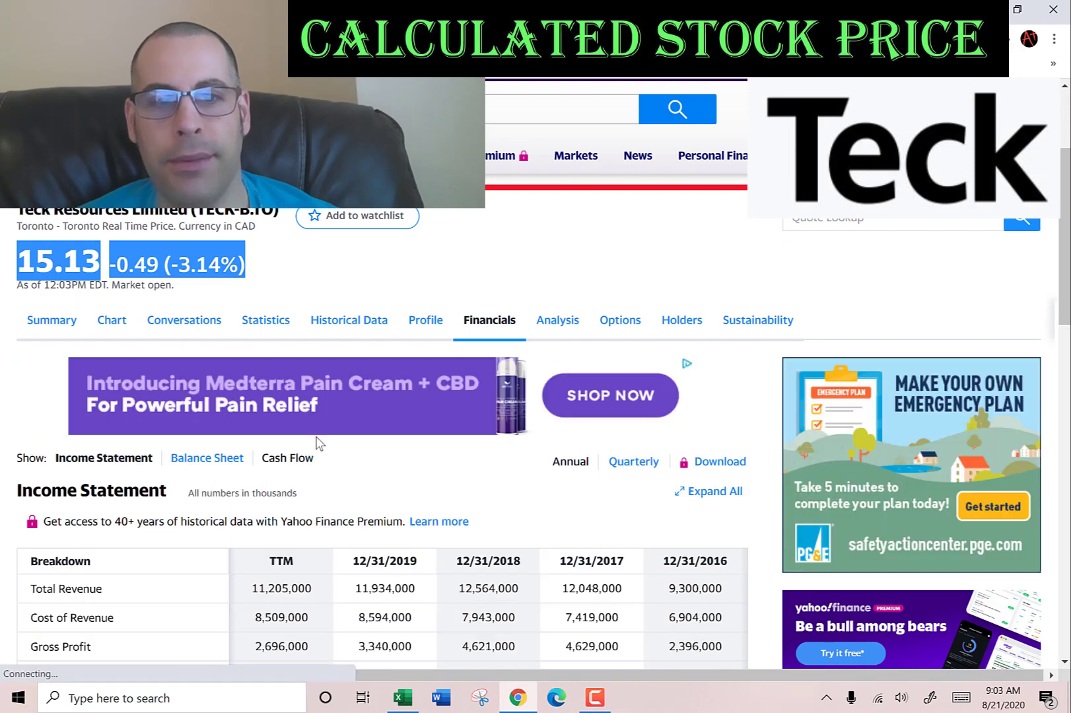
left_click(287, 365)
Paste the 2016–2019 free cash flow (1,163, 2,767, 1,825, 16) as text into FCF.
scroll(405, 370, "down", 4)
scroll(363, 373, "up", 1)
left_click_drag(361, 362, 570, 362)
left_click_drag(367, 449, 720, 461)
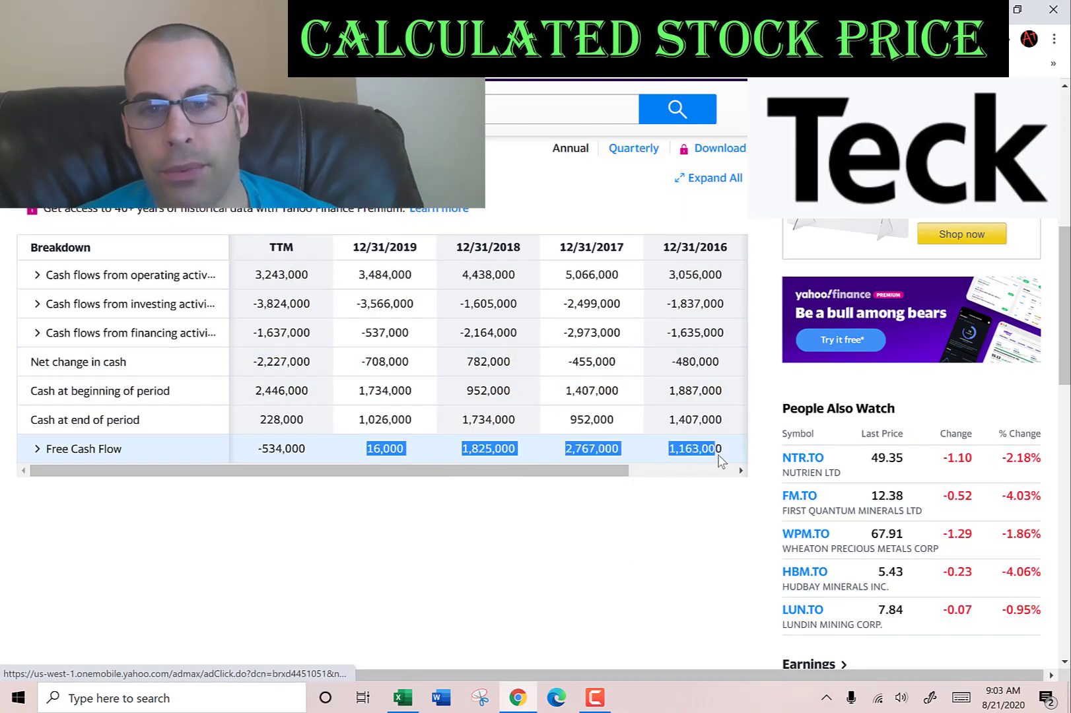
key("ctrl+c")
key("alt+Tab")
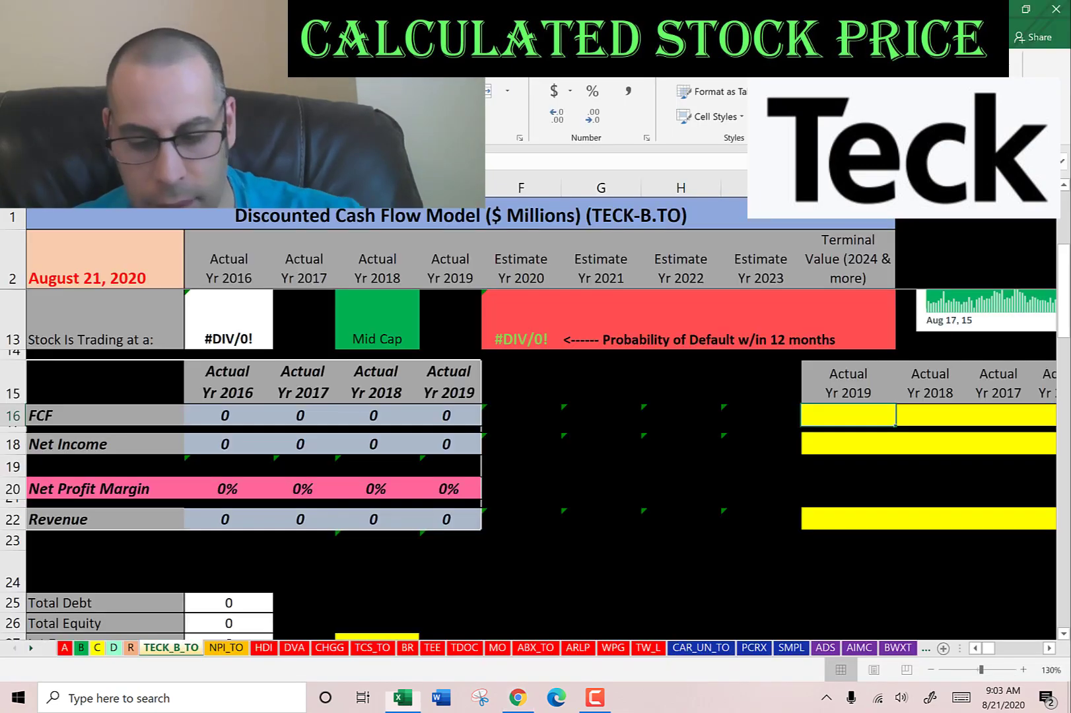
key("shift+F10")
key("s")
key("Return")
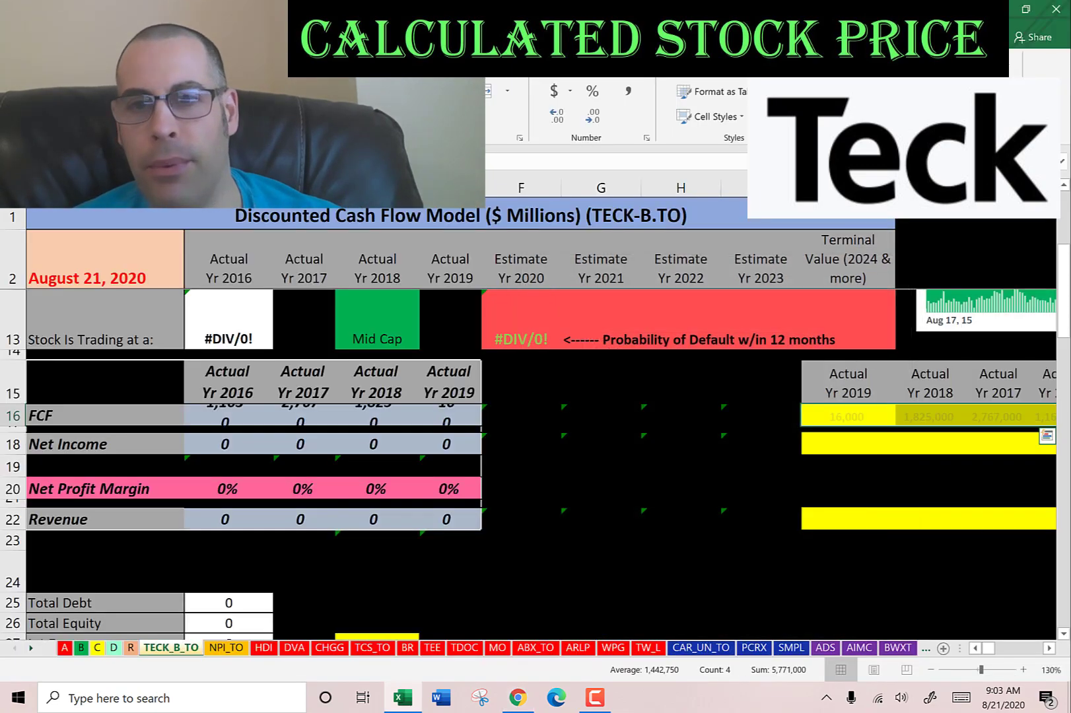
Paste Net Income 1,040, 2,509, 3,107, (605) from the income statement as text.
key("alt+Tab")
scroll(442, 456, "up", 1)
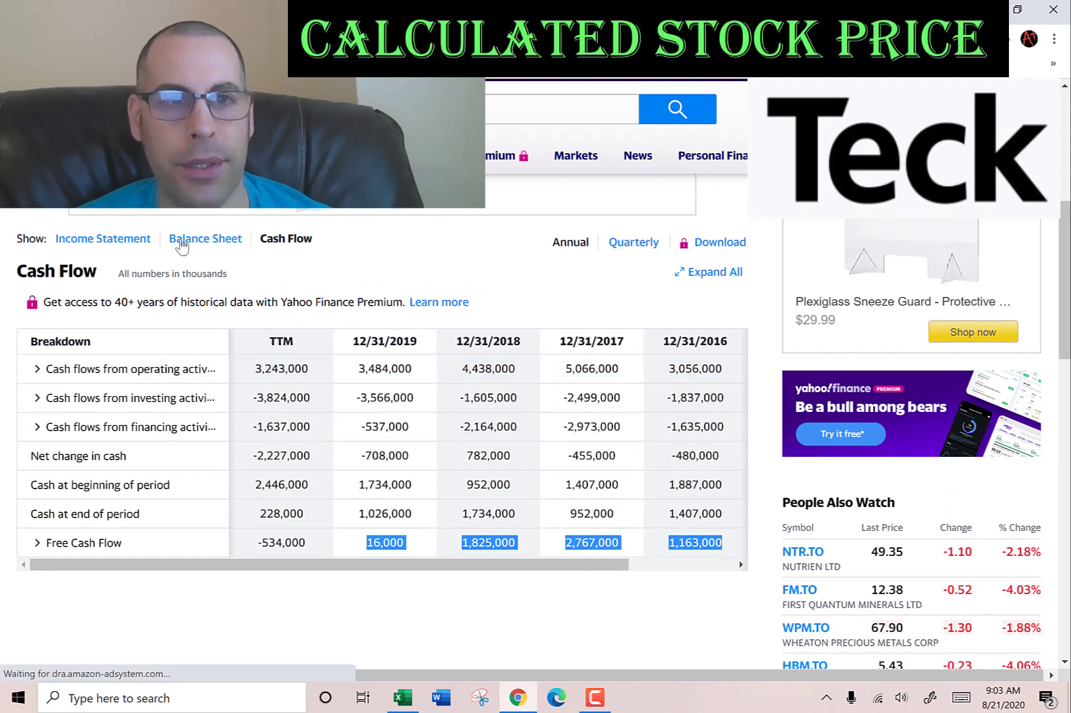
left_click(115, 244)
scroll(321, 357, "down", 1)
scroll(323, 356, "down", 3)
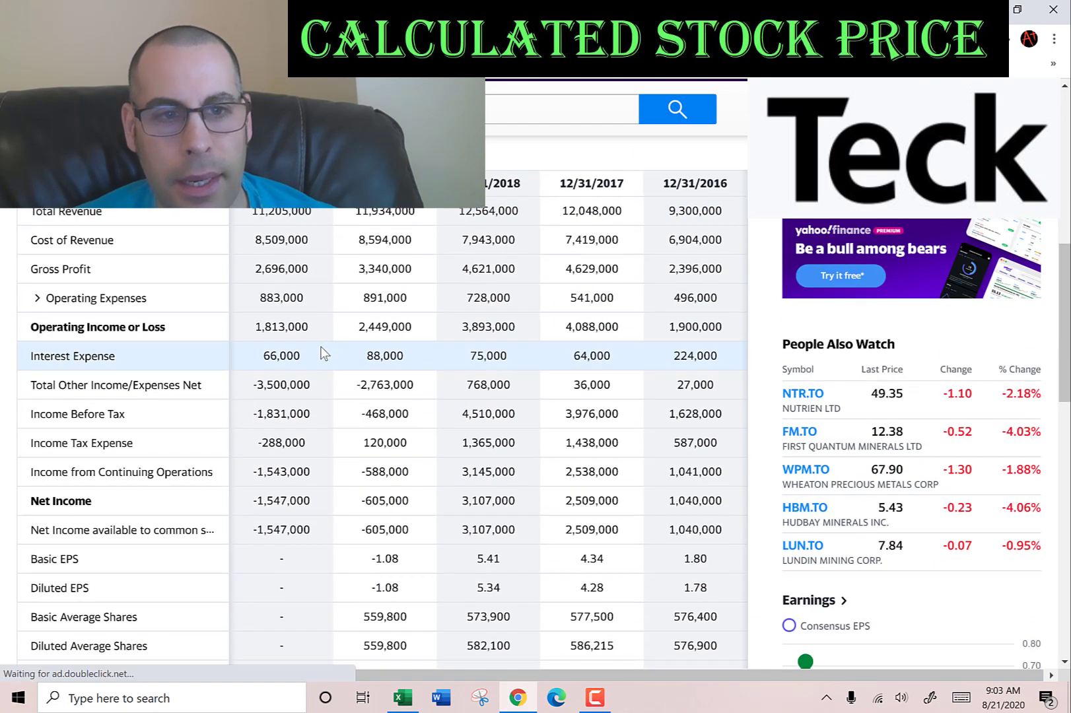
left_click_drag(360, 423, 719, 423)
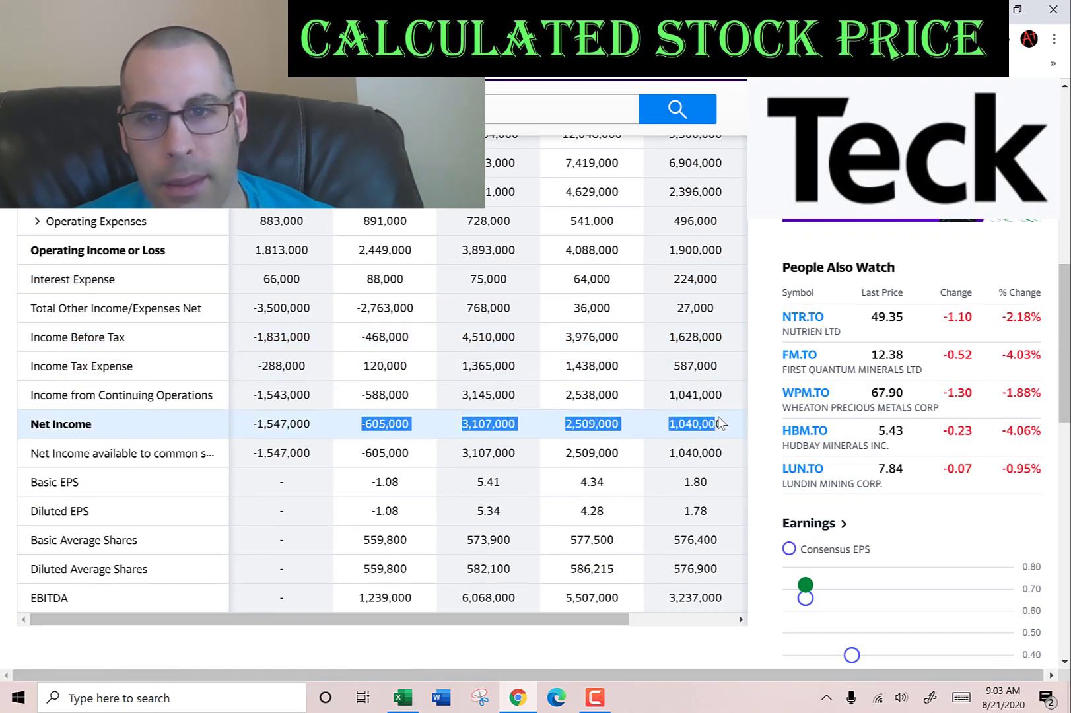
key("alt+Tab")
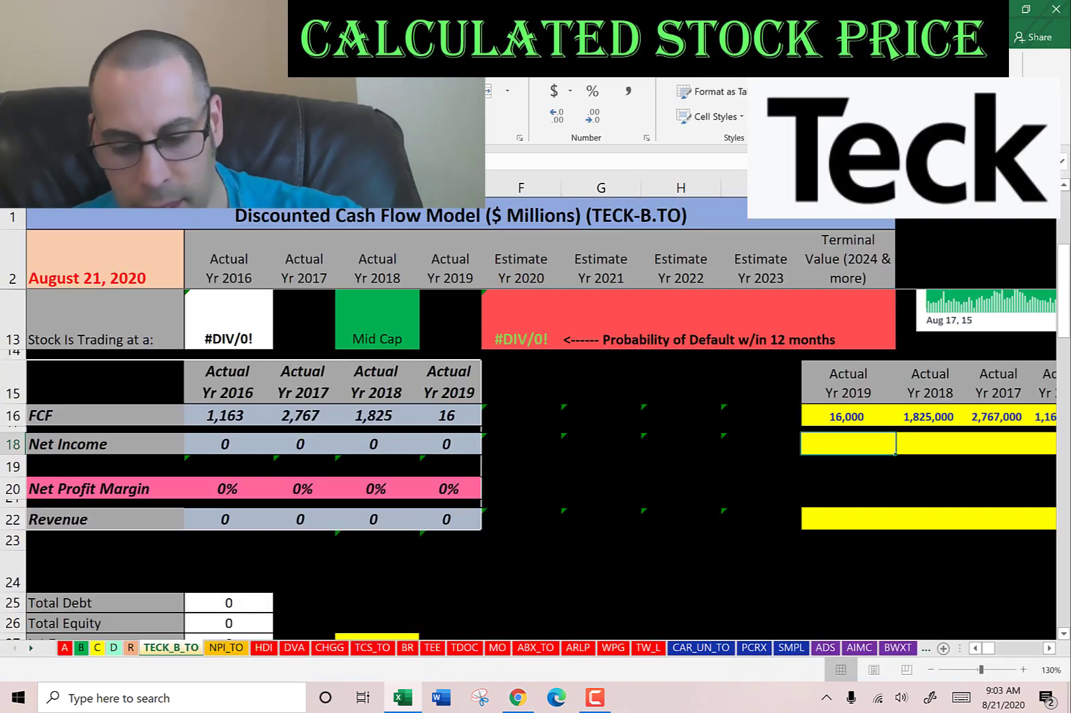
right_click(888, 449)
key("s")
key("Return")
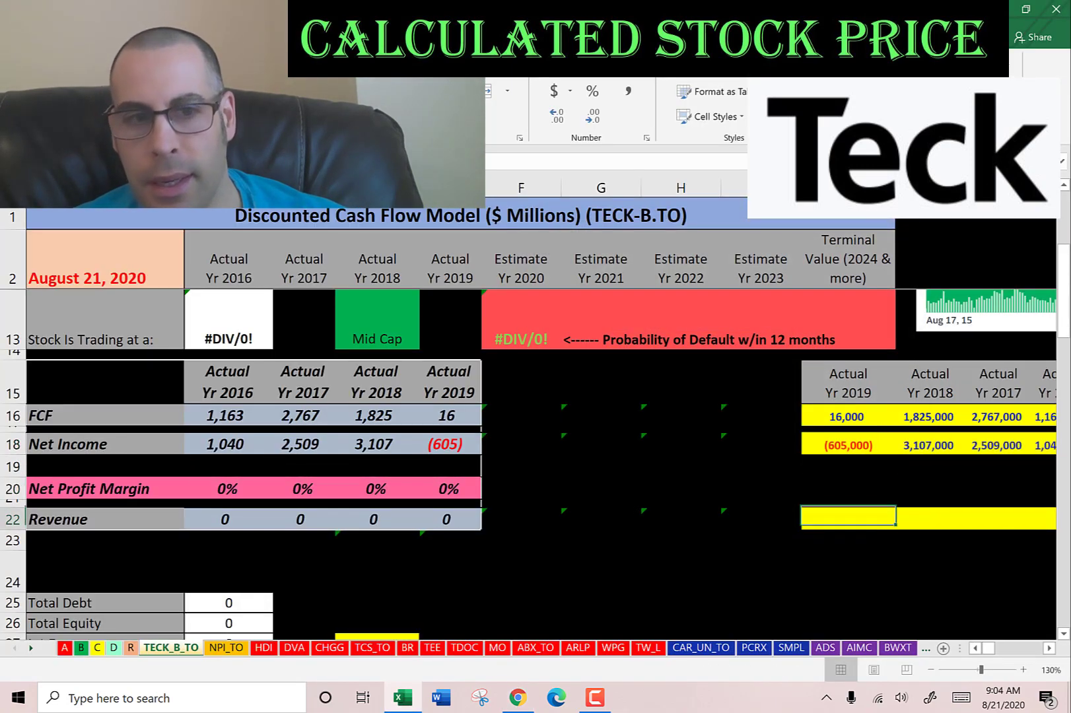
key("alt+Tab")
Paste Total Revenue 9,300, 12,048, 12,564, 11,934 as text into the Revenue row.
scroll(723, 417, "up", 2)
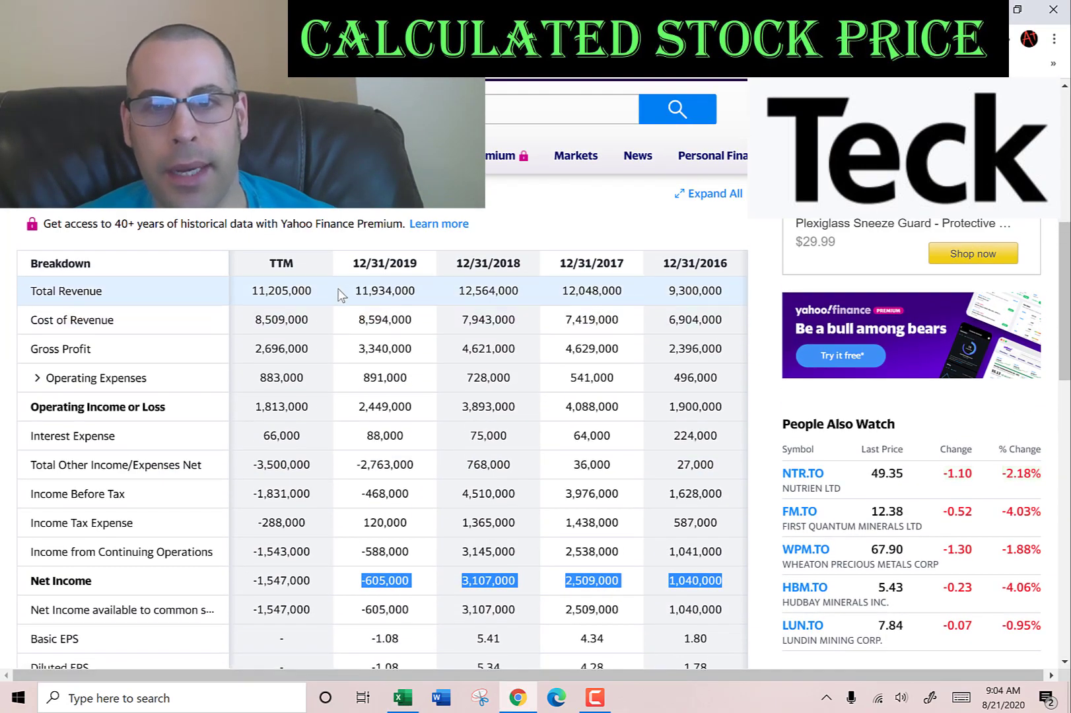
left_click_drag(349, 291, 713, 279)
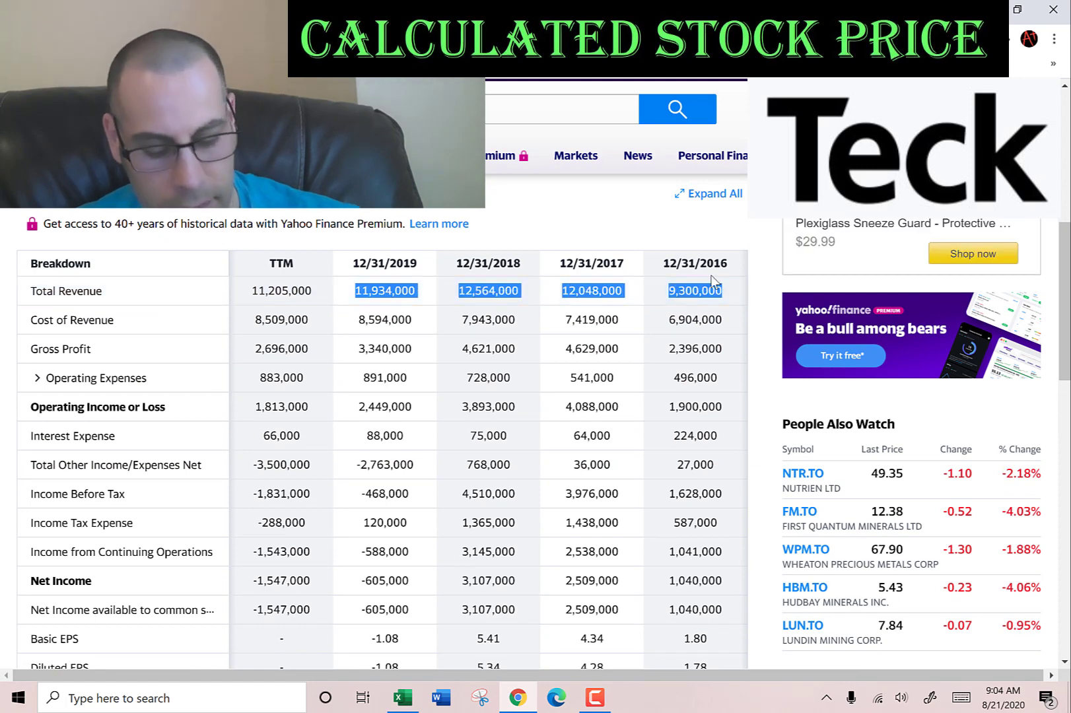
key("ctrl+c")
key("alt+Tab")
key("shift+F10")
key("s")
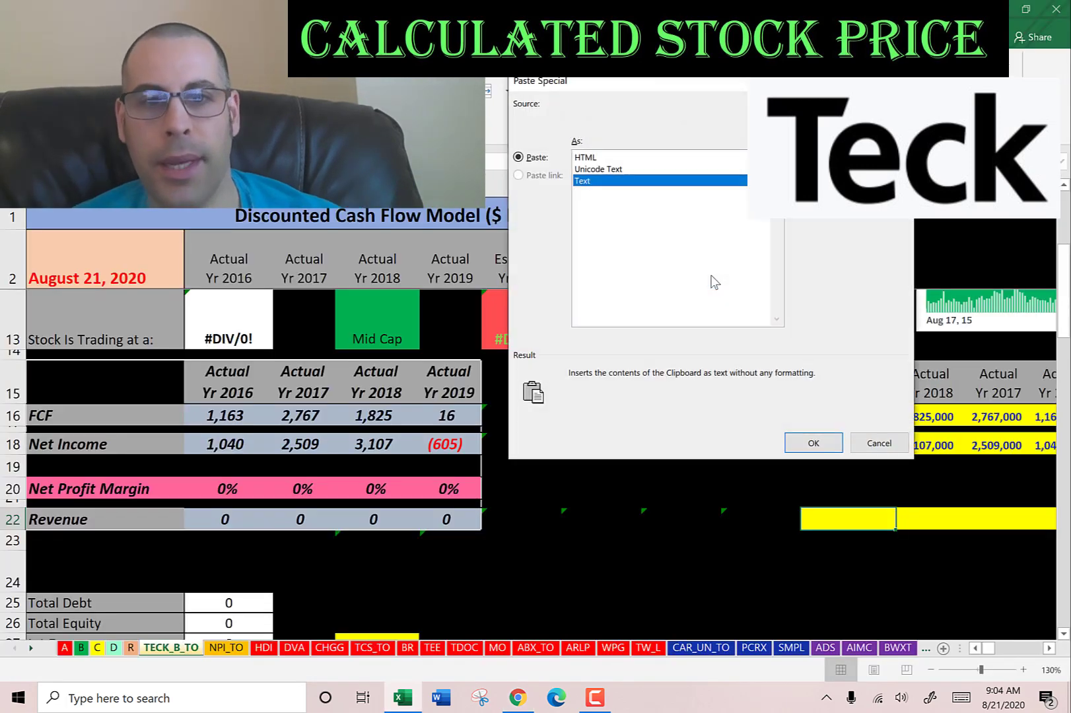
key("Return")
Check the margins (11%, 21%, 25%, -5%), Net Income and FCF values across the table.
key("Left")
key("Left")
key("Left")
key("Left")
key("Left")
key("Left")
key("Up")
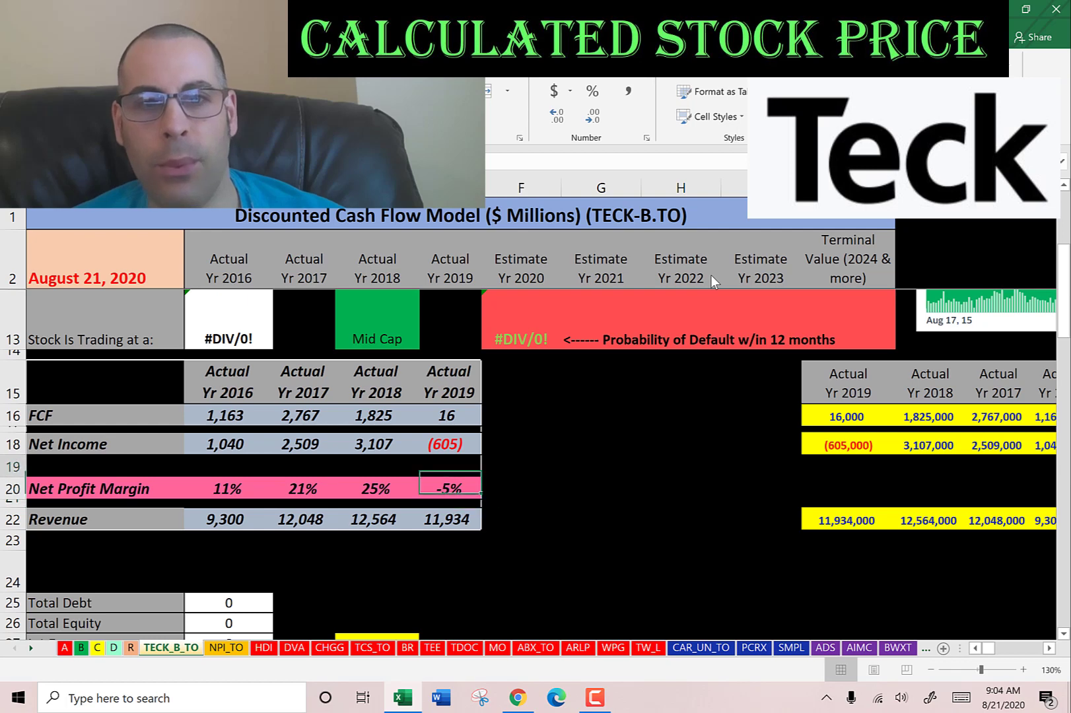
key("Up")
key("Up")
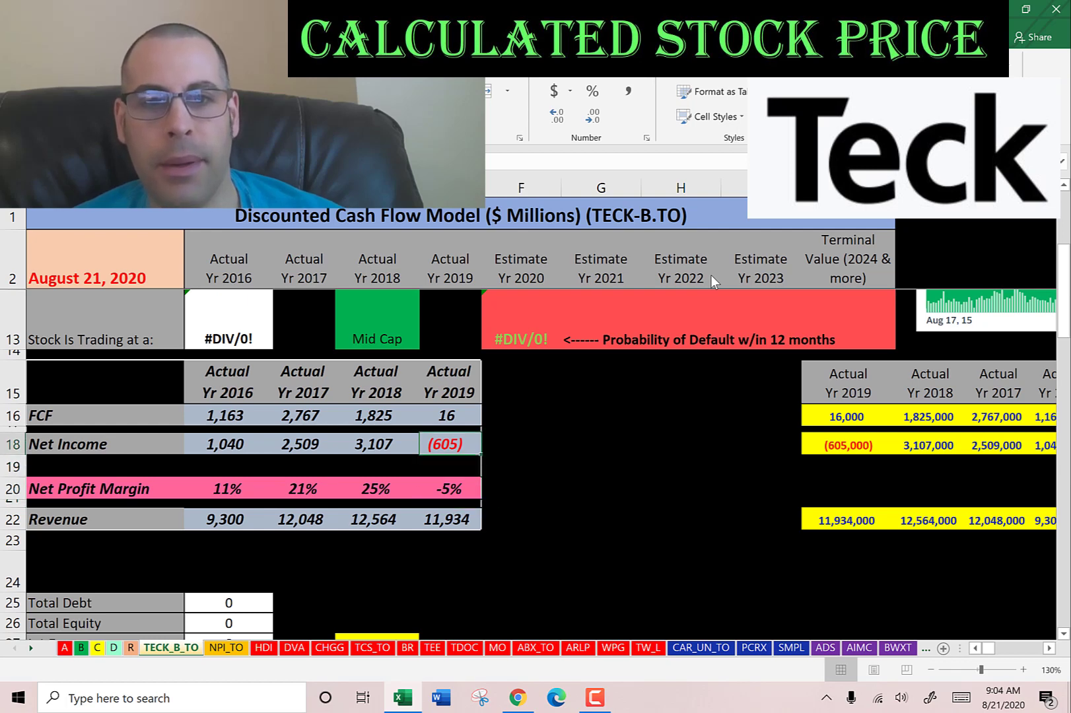
key("Up")
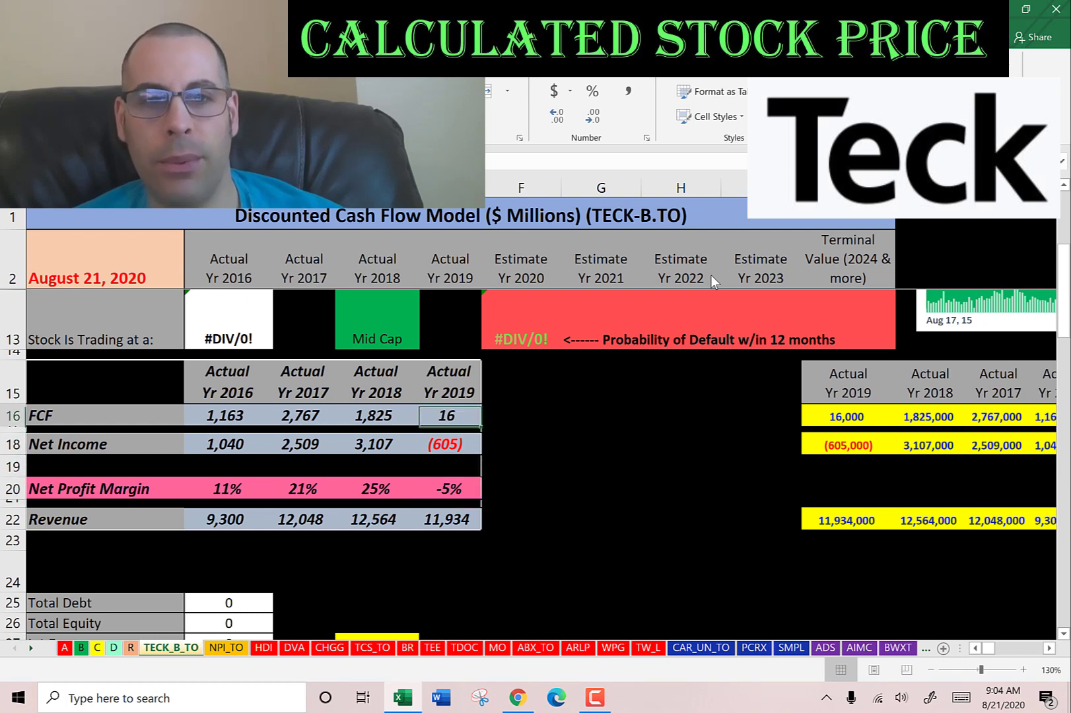
key("Left")
key("Left")
key("Left")
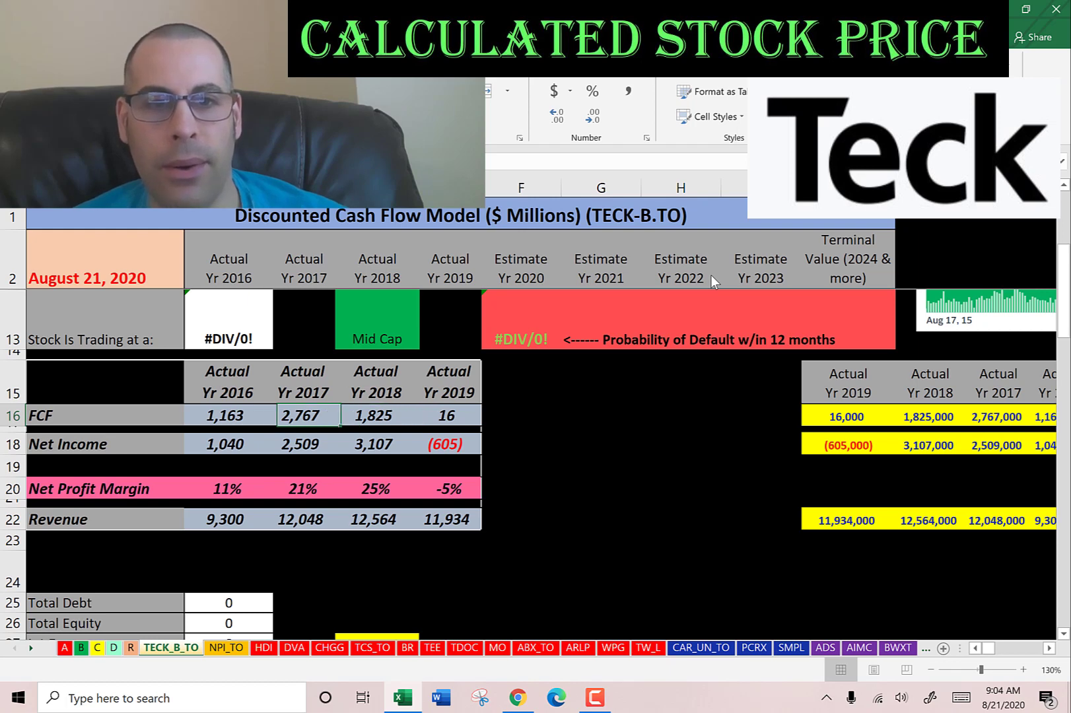
key("Right")
key("Right")
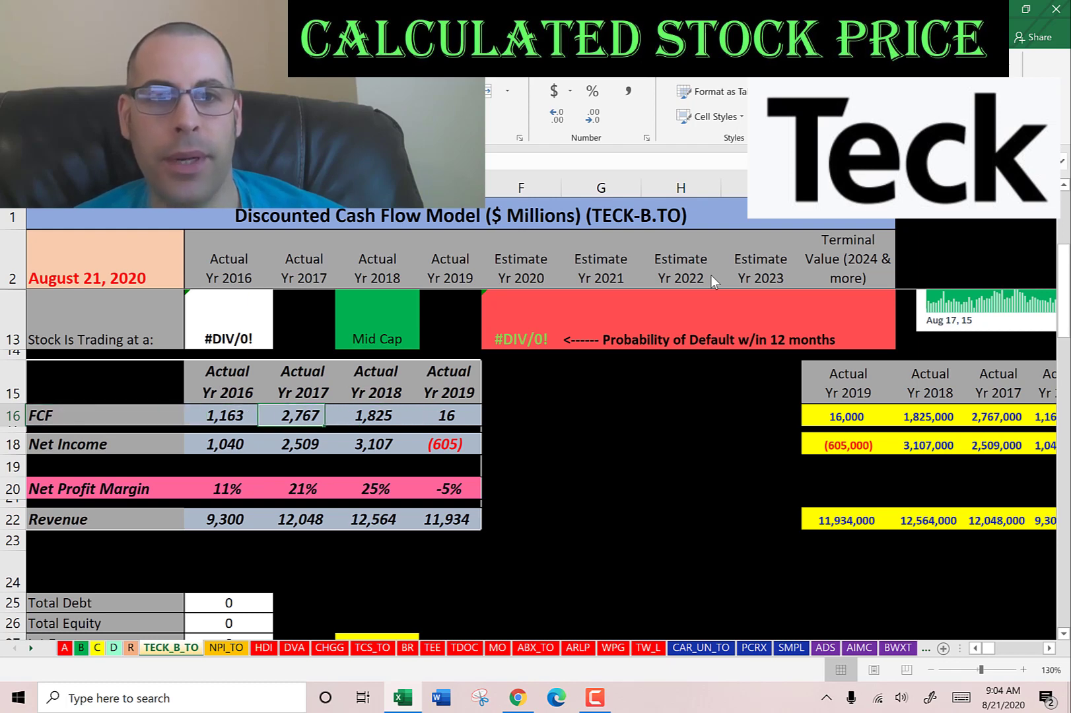
key("Left")
key("Left")
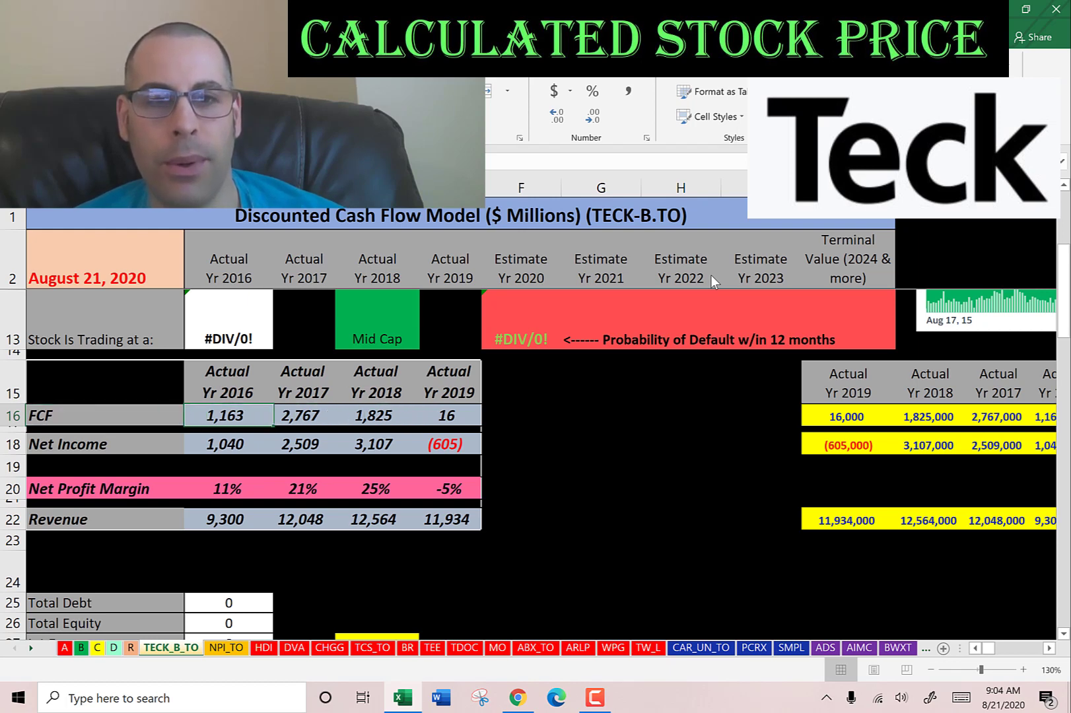
key("Right")
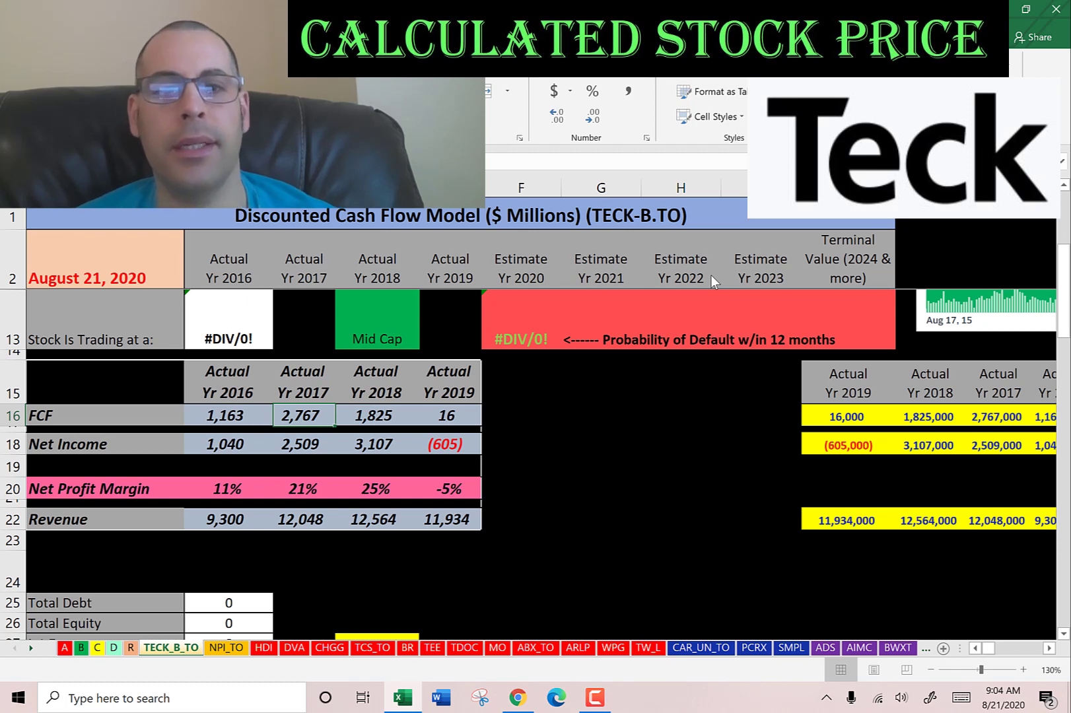
Copy the 2019 interest expense of 88,000 into the Int Expense input.
scroll(616, 318, "down", 4)
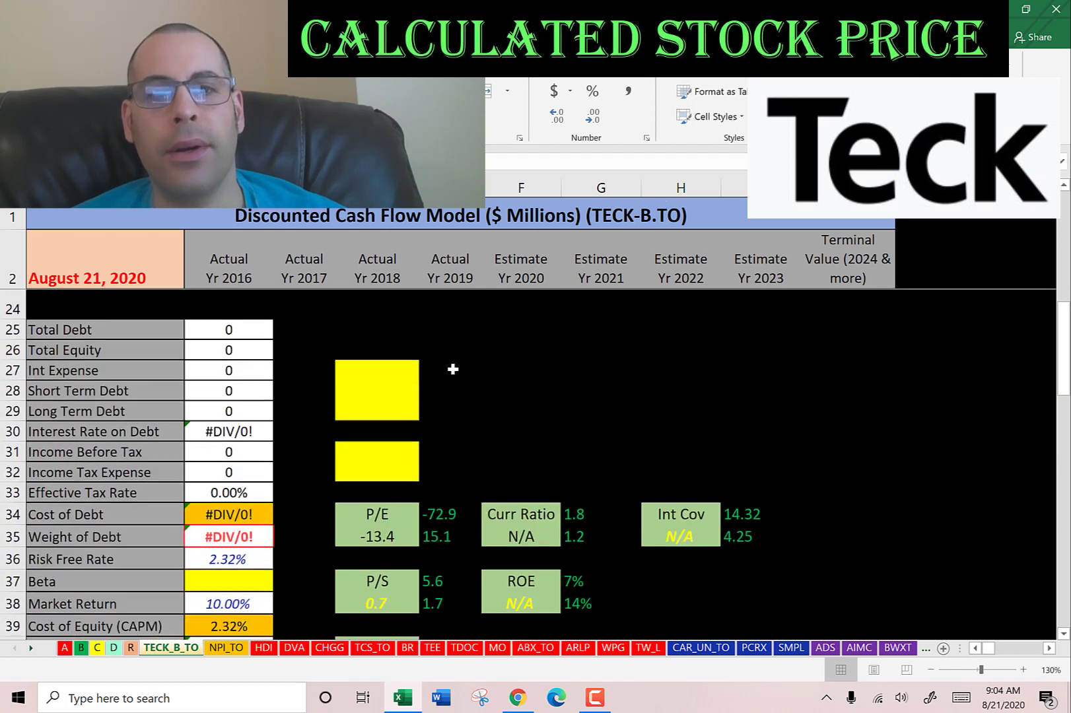
key("alt+Tab")
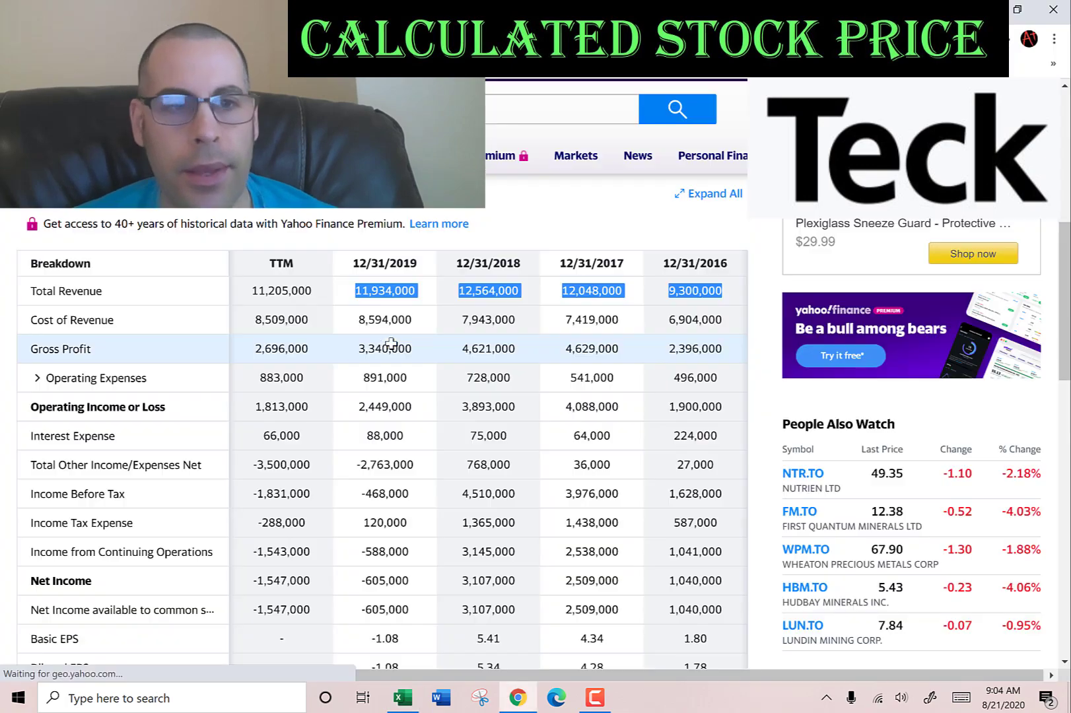
double_click(383, 435)
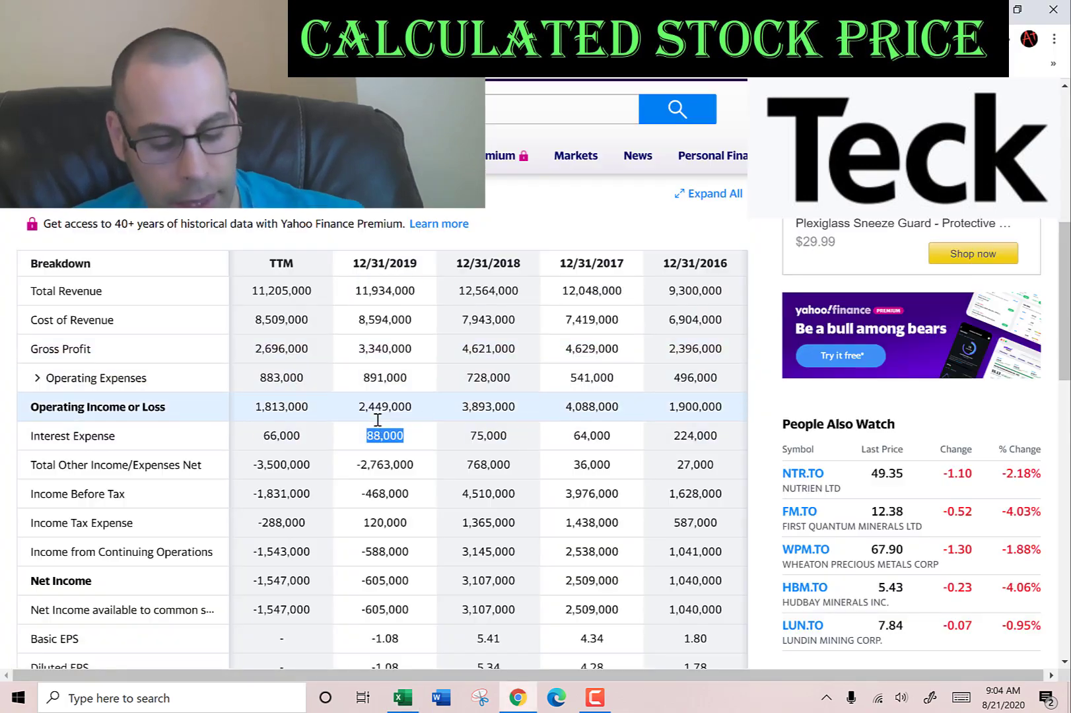
key("ctrl+c")
key("alt+Tab")
key("ctrl+v")
Enter 29 as Short Term Debt, from the 2019 current debt on Yahoo's balance sheet.
key("alt+Tab")
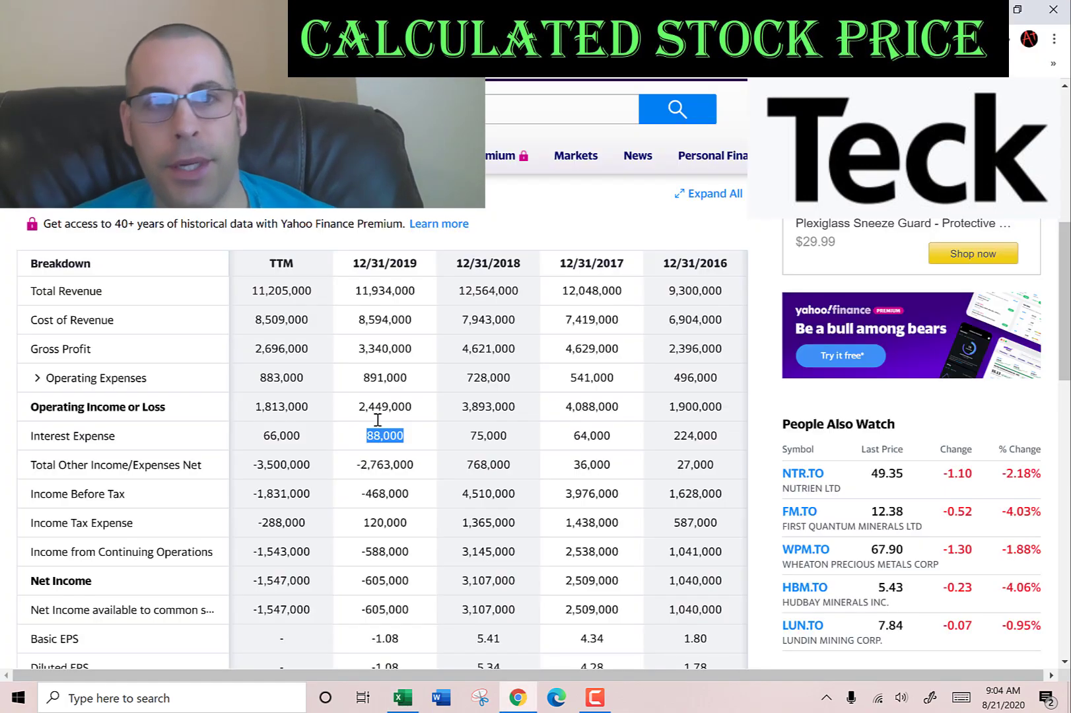
scroll(356, 409, "up", 1)
left_click(193, 225)
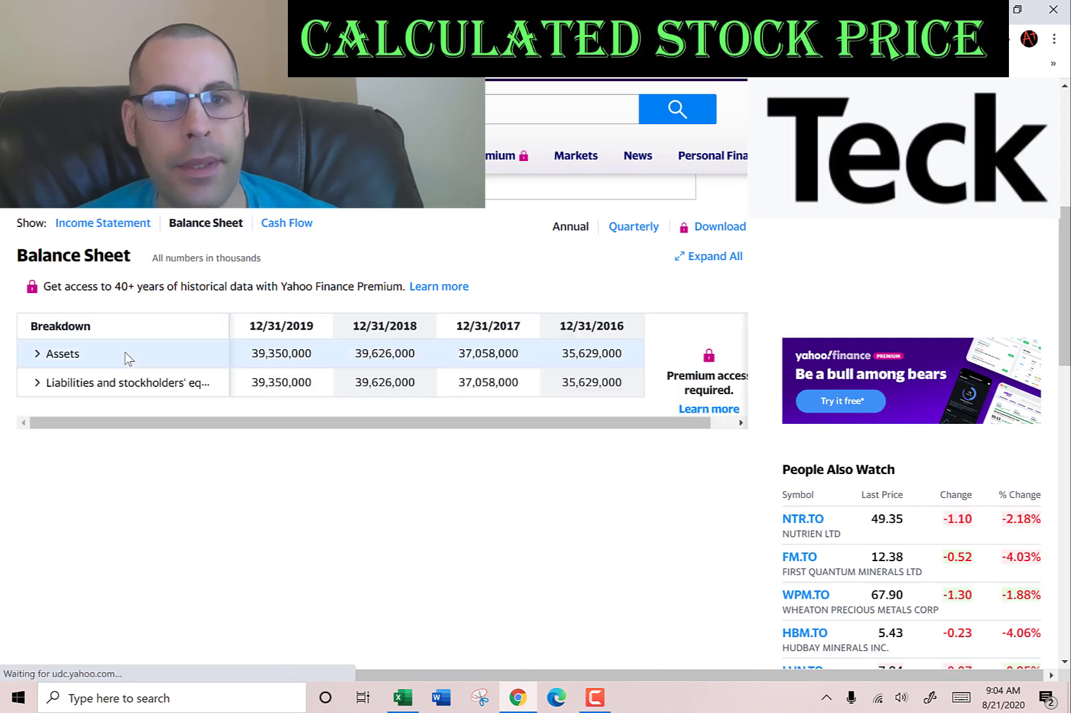
left_click(38, 383)
left_click(52, 412)
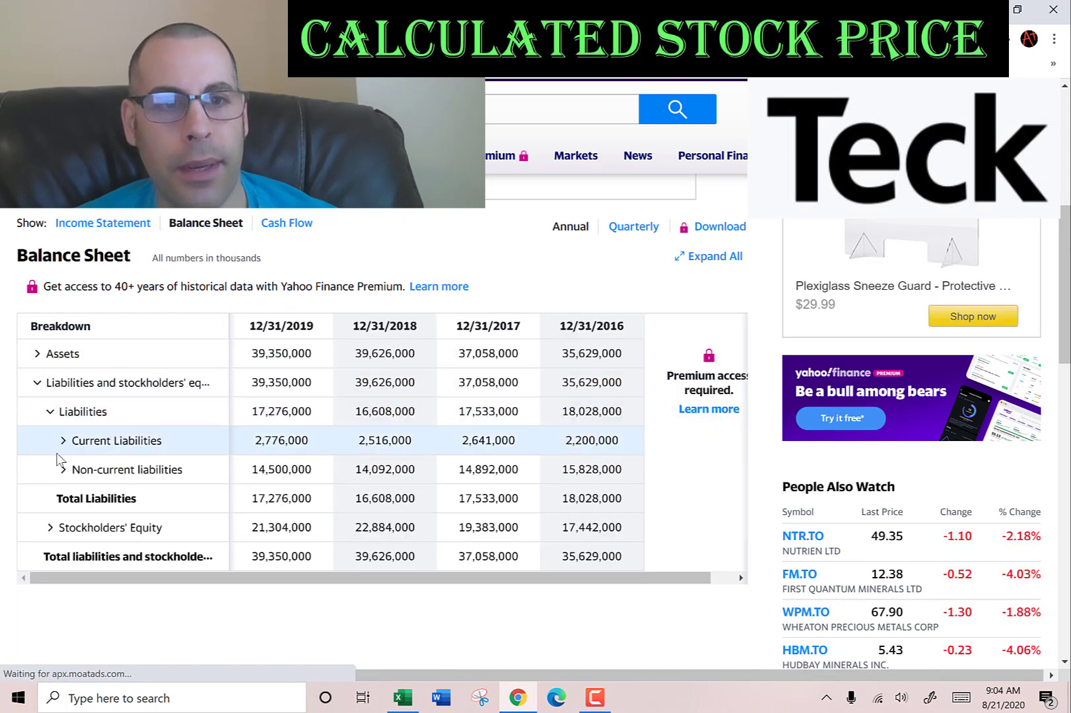
left_click(93, 440)
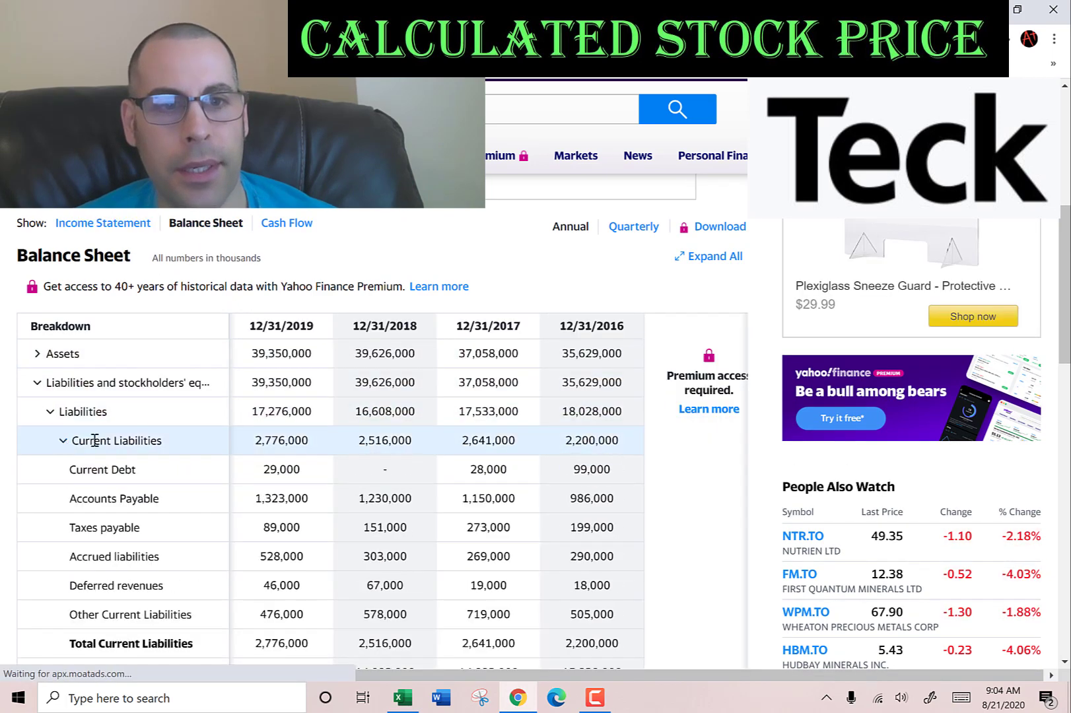
double_click(292, 473)
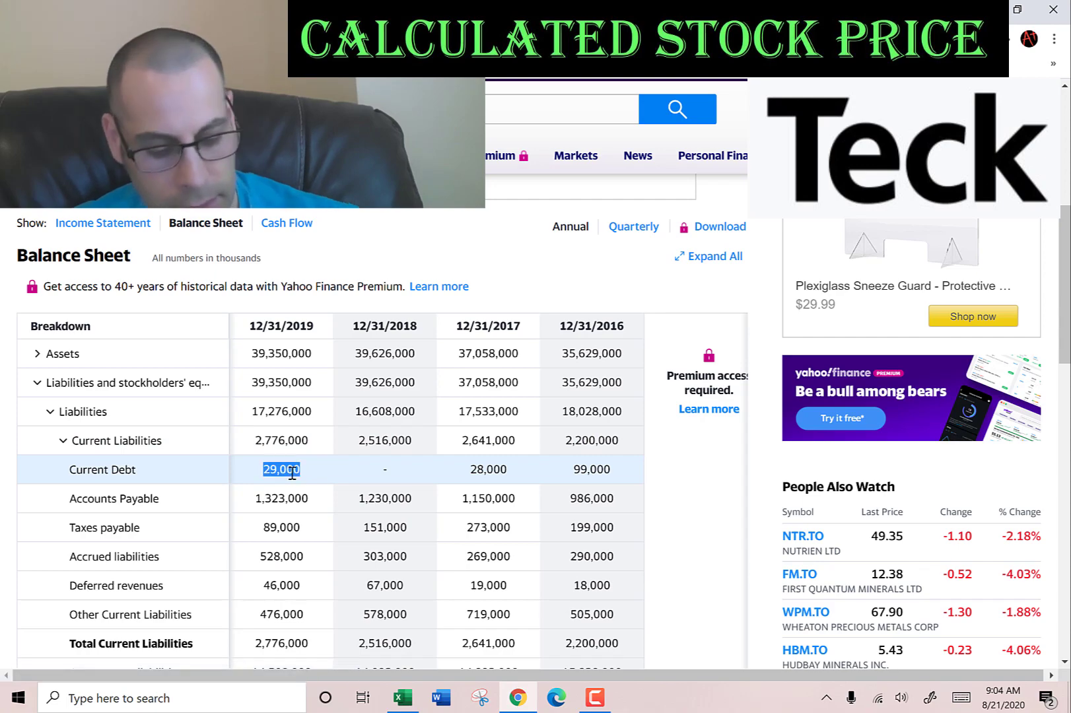
key("alt+Tab")
type("29")
key("Return")
key("alt+Tab")
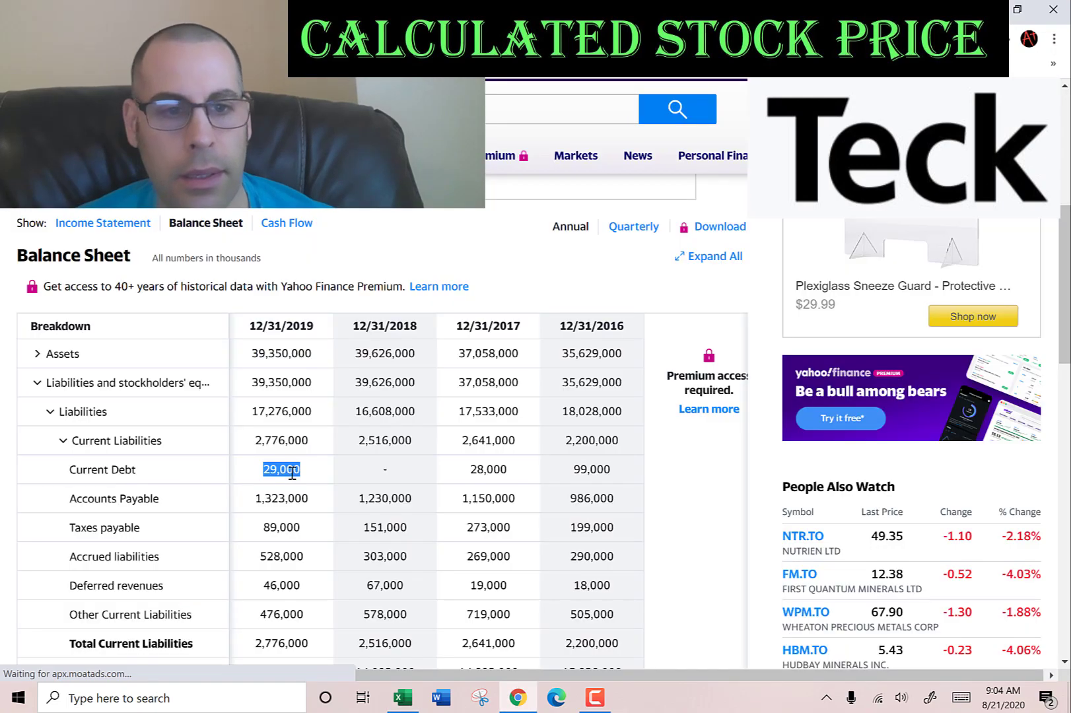
Paste the 2019 long term debt of 5,045,000 into the Long Term Debt input.
scroll(291, 472, "down", 3)
double_click(294, 543)
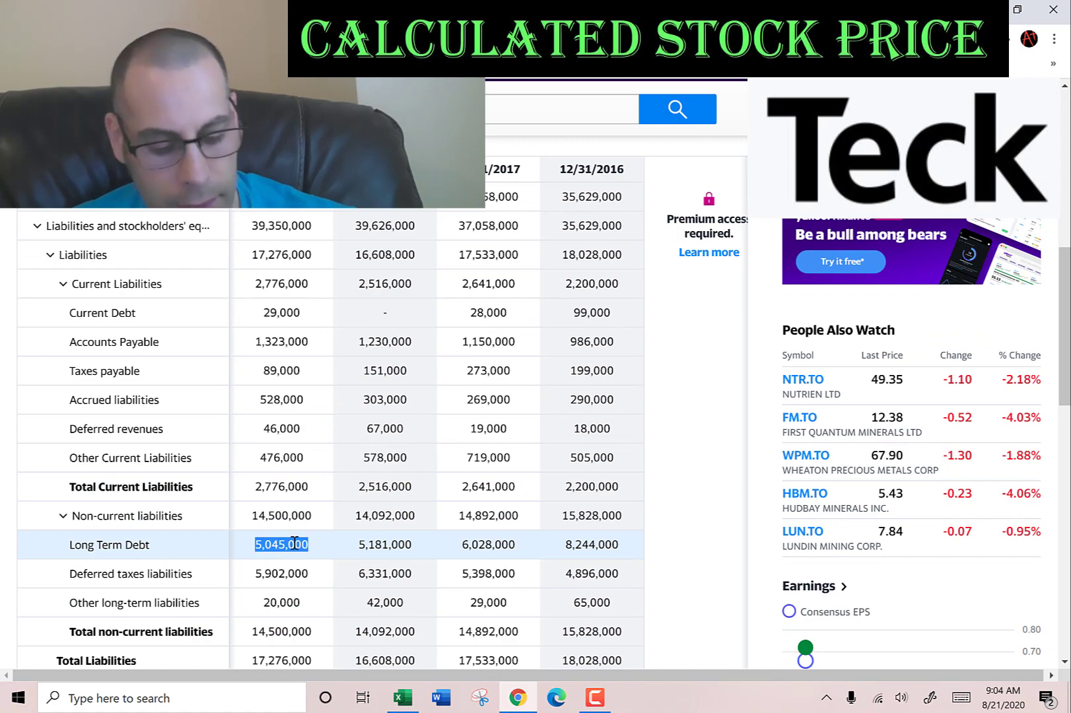
key("alt+Tab")
key("ctrl+v")
key("Return")
key("Return")
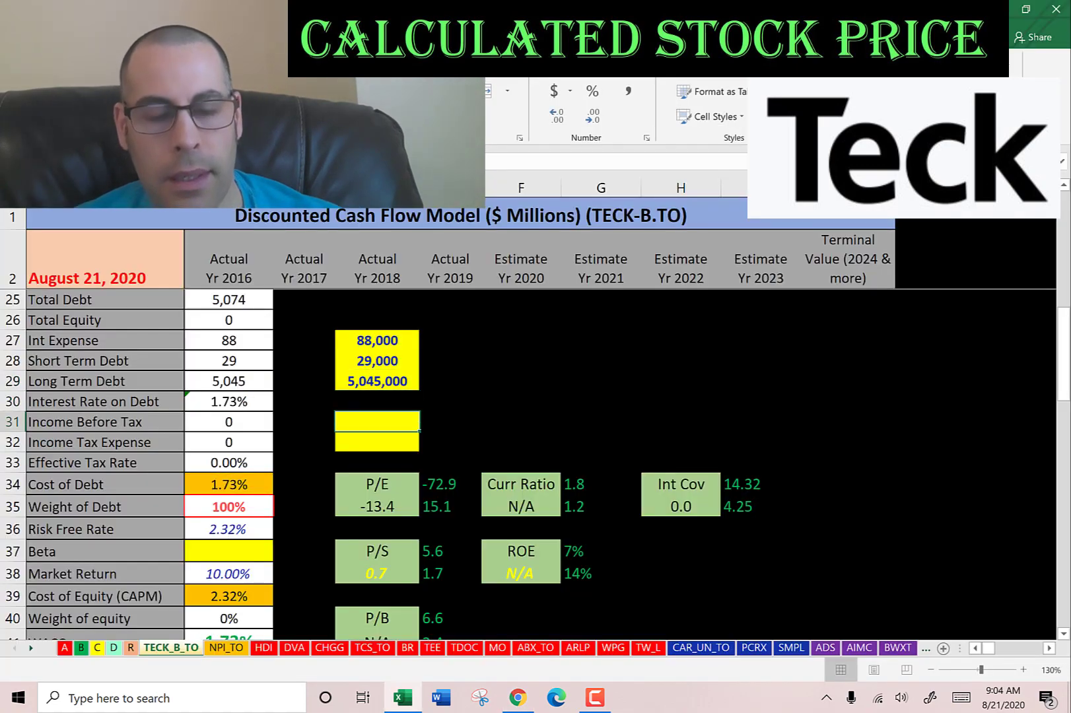
Paste the 2018 income before tax of 4,510,000 into the Income Before Tax input.
key("alt+Tab")
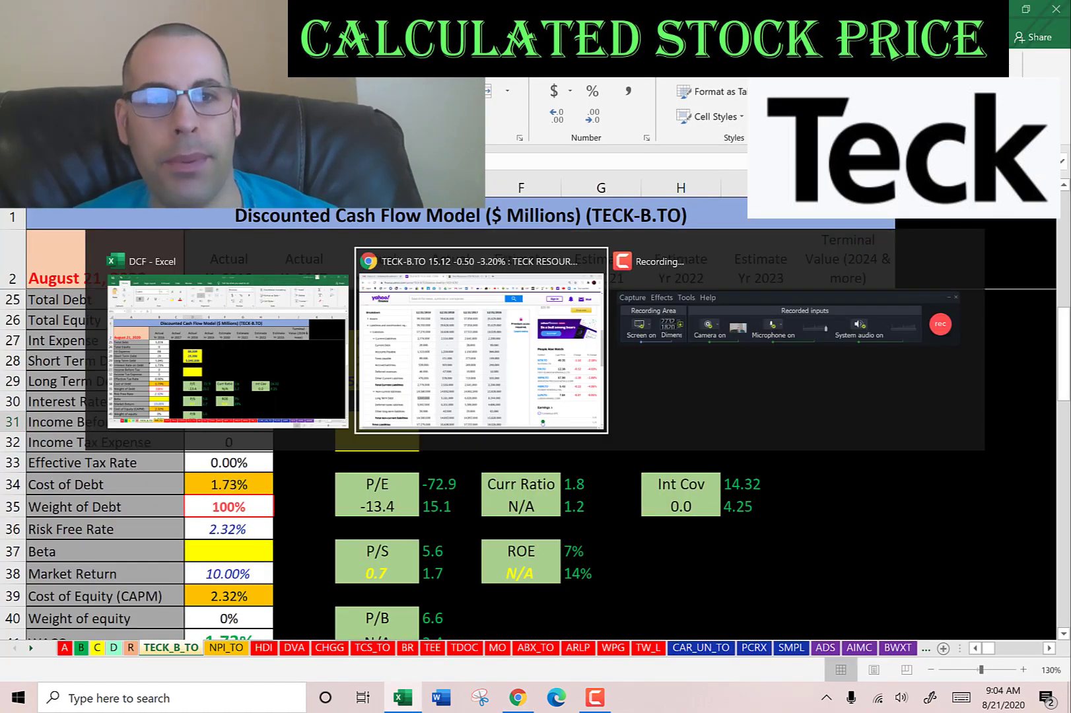
scroll(294, 543, "up", 3)
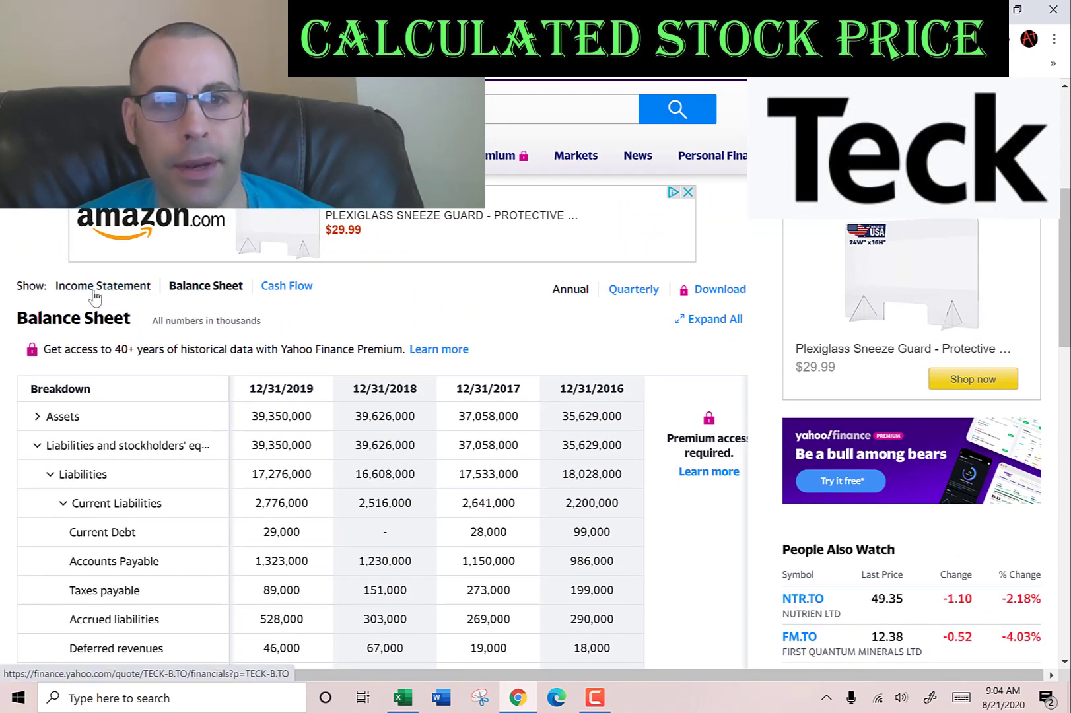
left_click(97, 287)
scroll(474, 326, "down", 3)
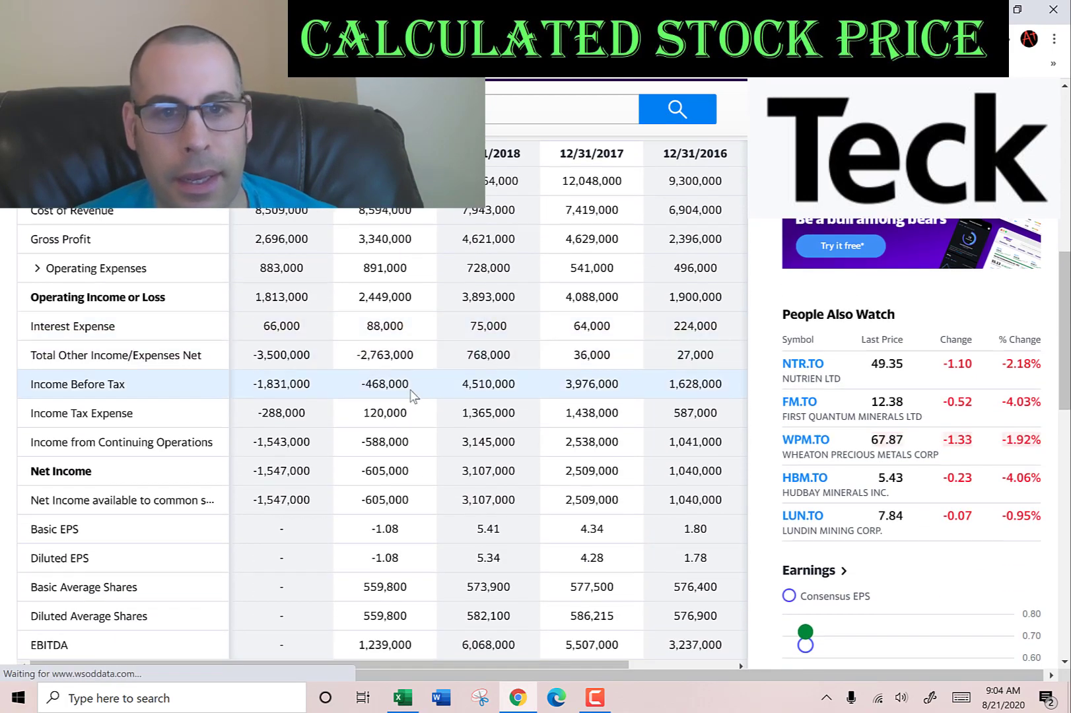
double_click(476, 386)
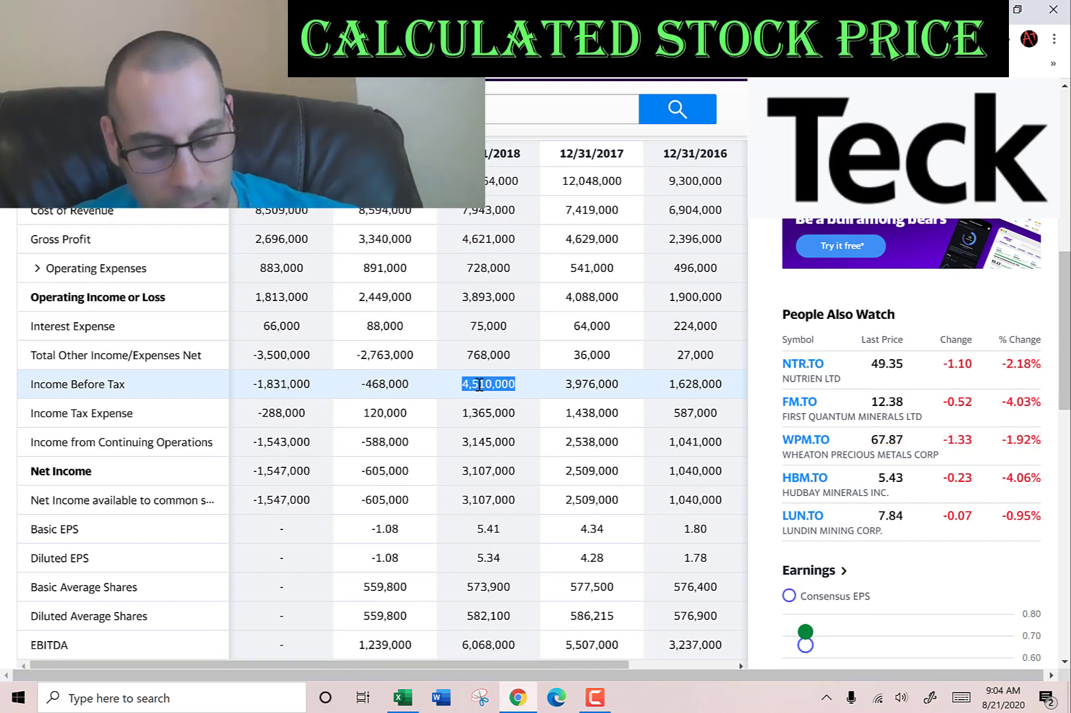
key("alt+Tab")
key("ctrl+v")
Paste the 2018 income tax expense of 1,365,000 and check the 30.27% tax rate.
key("alt+Tab")
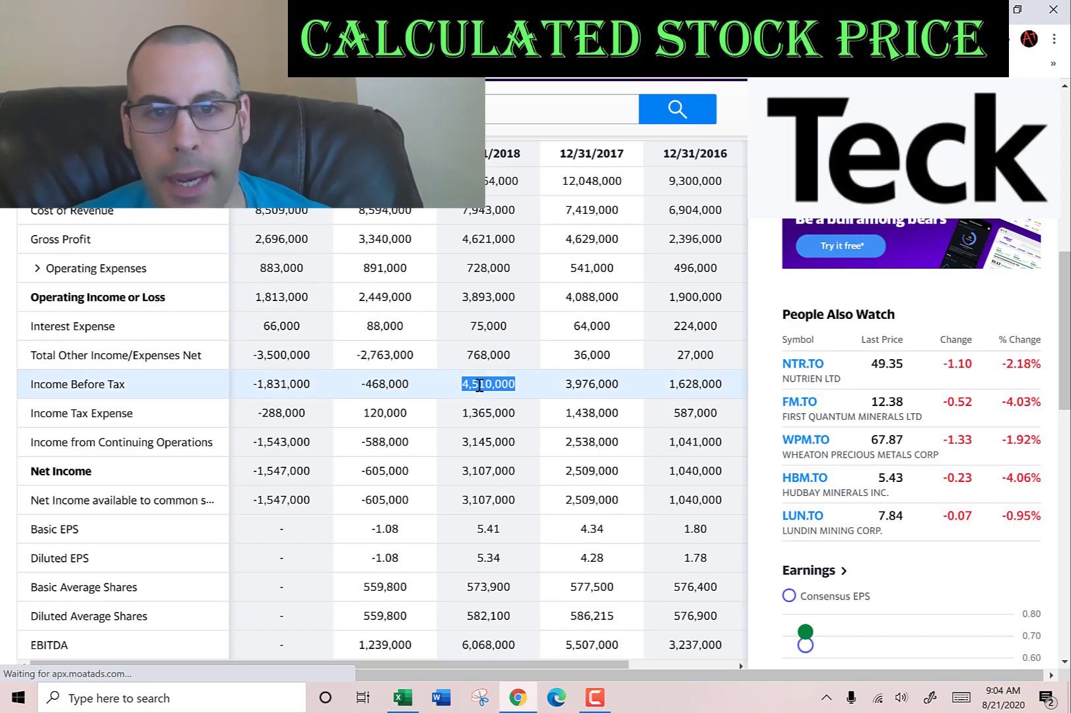
left_click(479, 412)
key("ctrl+c")
key("alt+Tab")
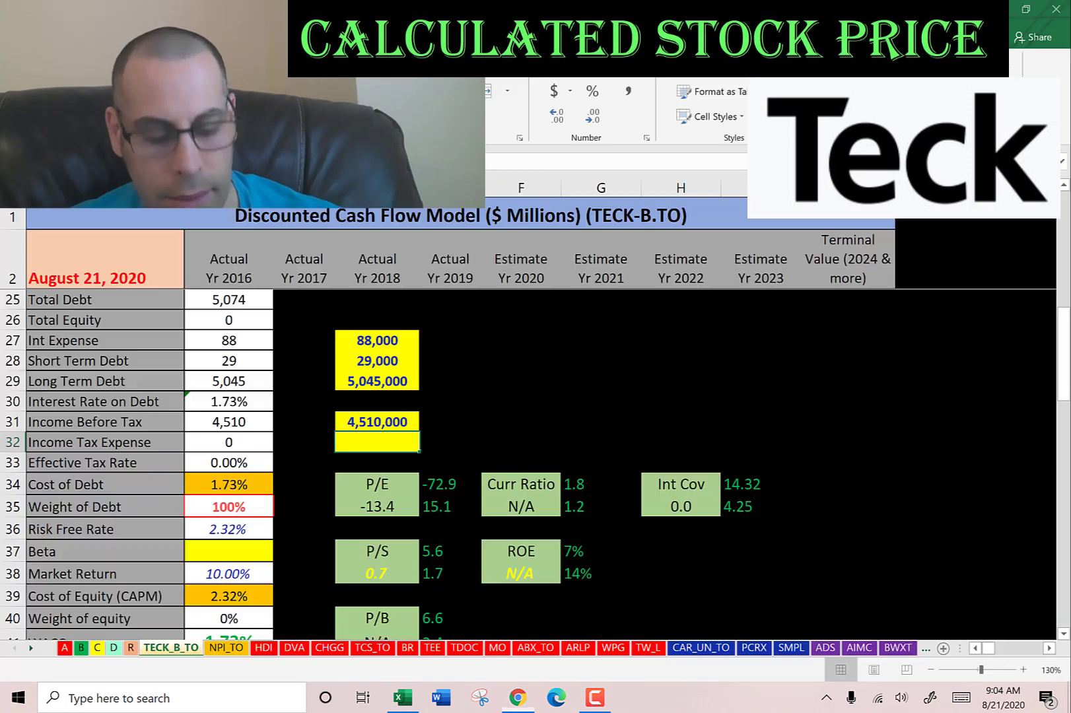
key("ctrl+v")
left_click(229, 462)
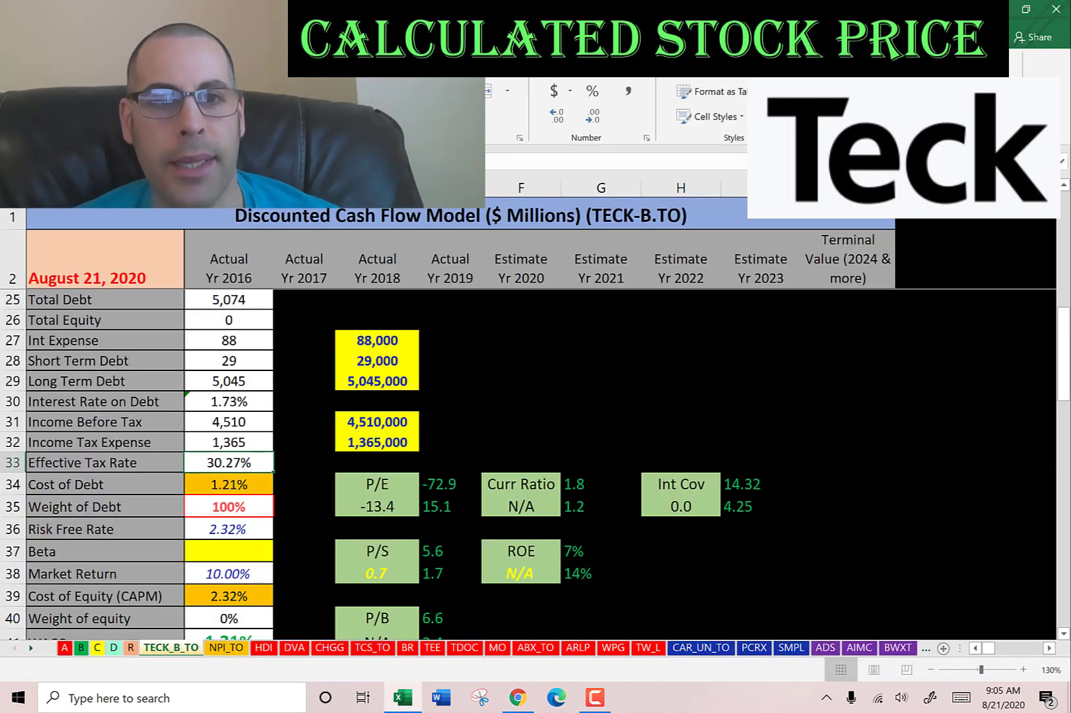
key("Down")
key("Down")
key("Down")
key("Down")
key("Down")
key("Down")
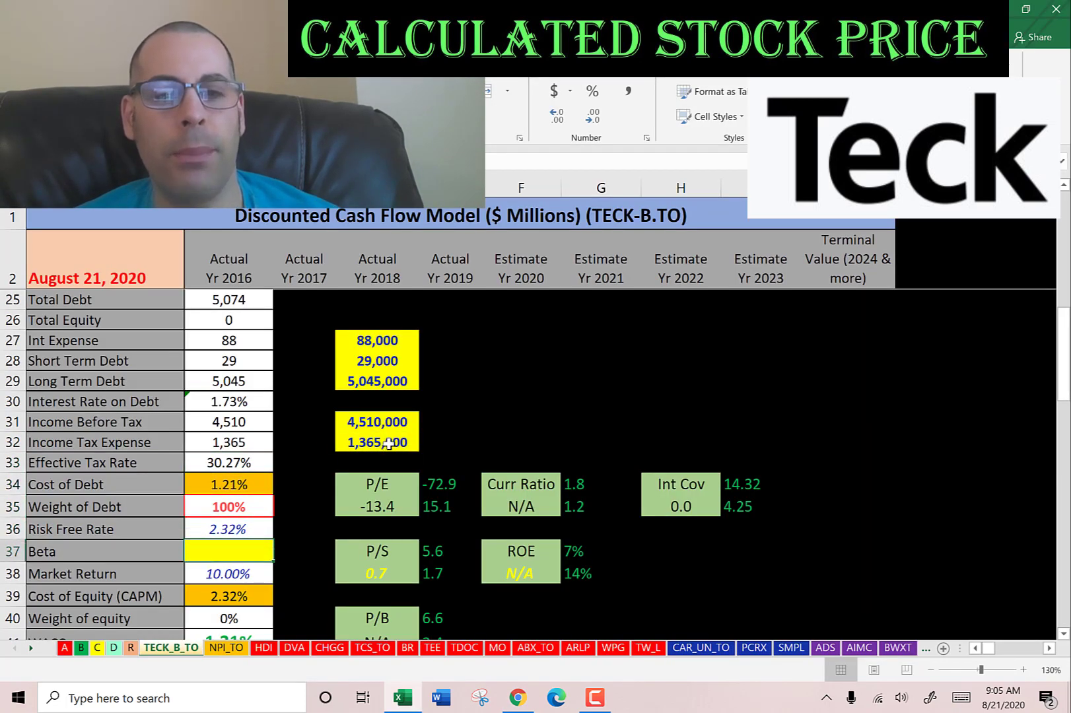
key("Down")
key("Down")
key("Down")
key("Down")
key("Down")
key("Down")
key("Down")
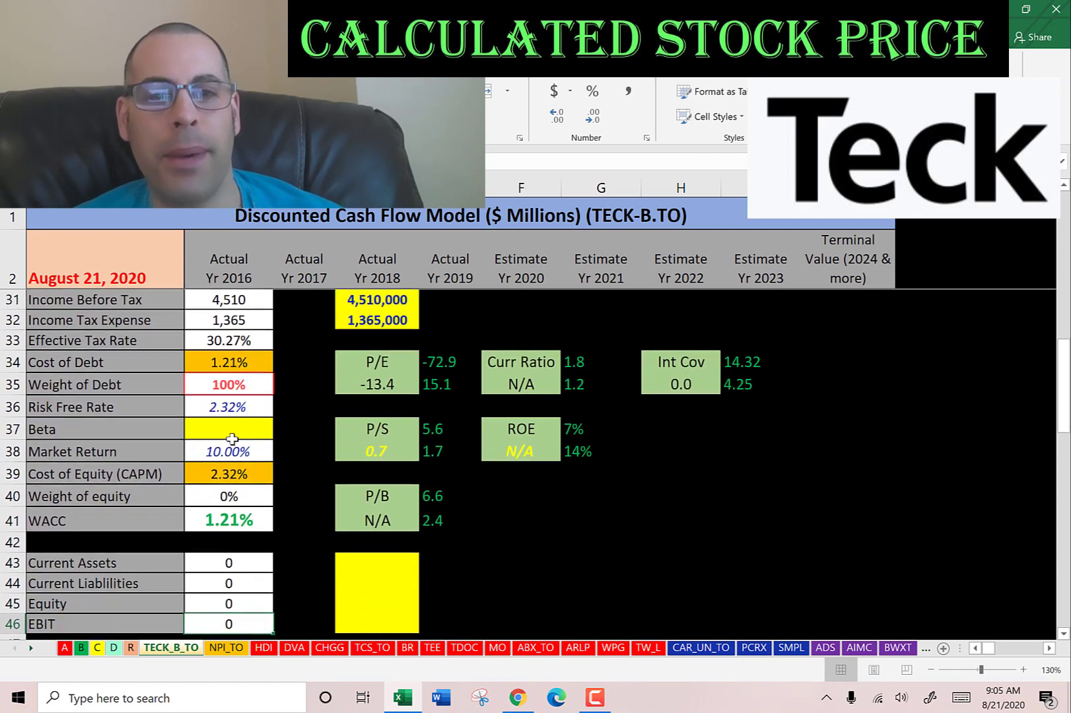
Select the Beta cell and copy the Beta (5Y Monthly) 1.68 from Yahoo's summary page.
left_click(229, 432)
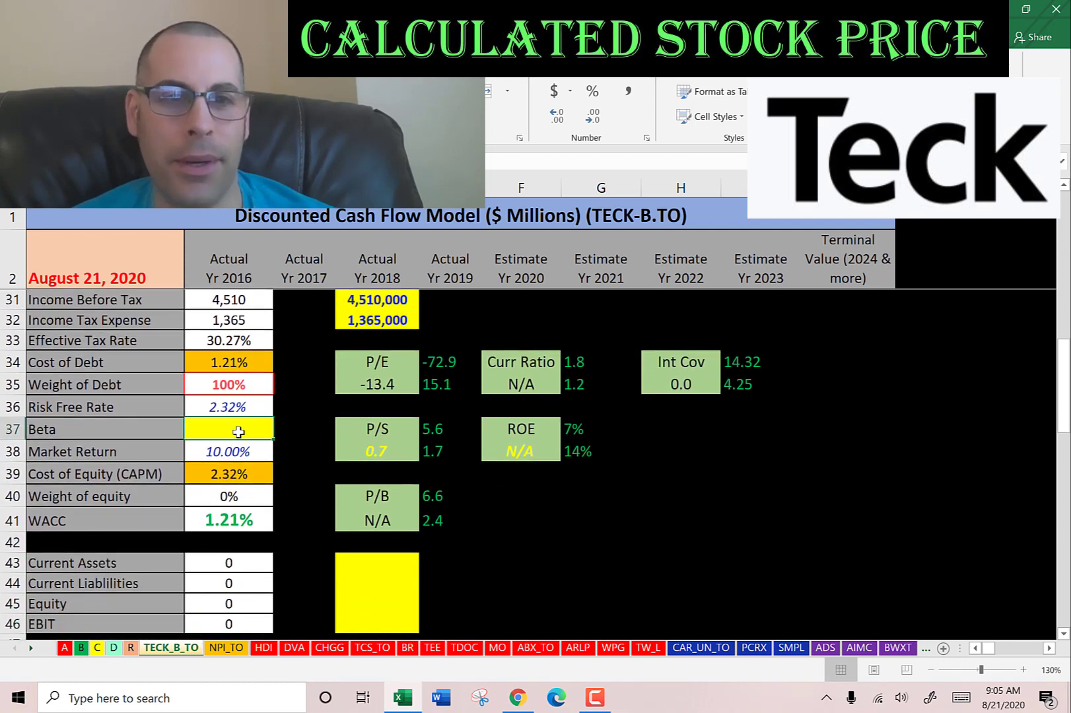
key("alt+Tab")
scroll(58, 241, "up", 3)
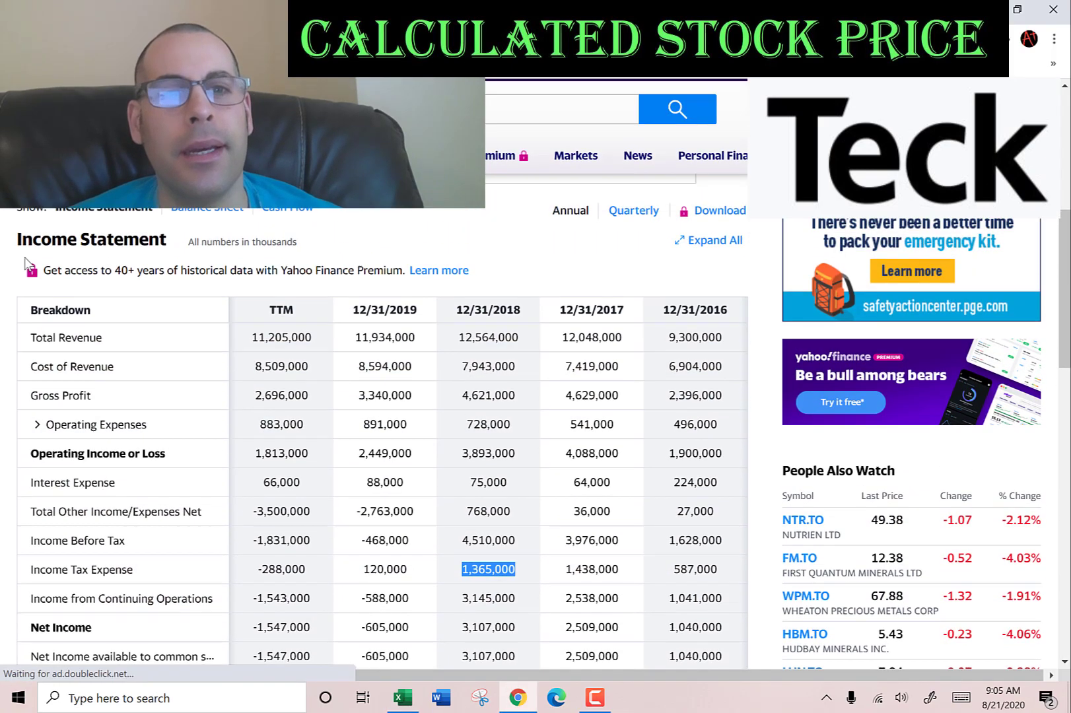
scroll(53, 241, "up", 1)
left_click(58, 264)
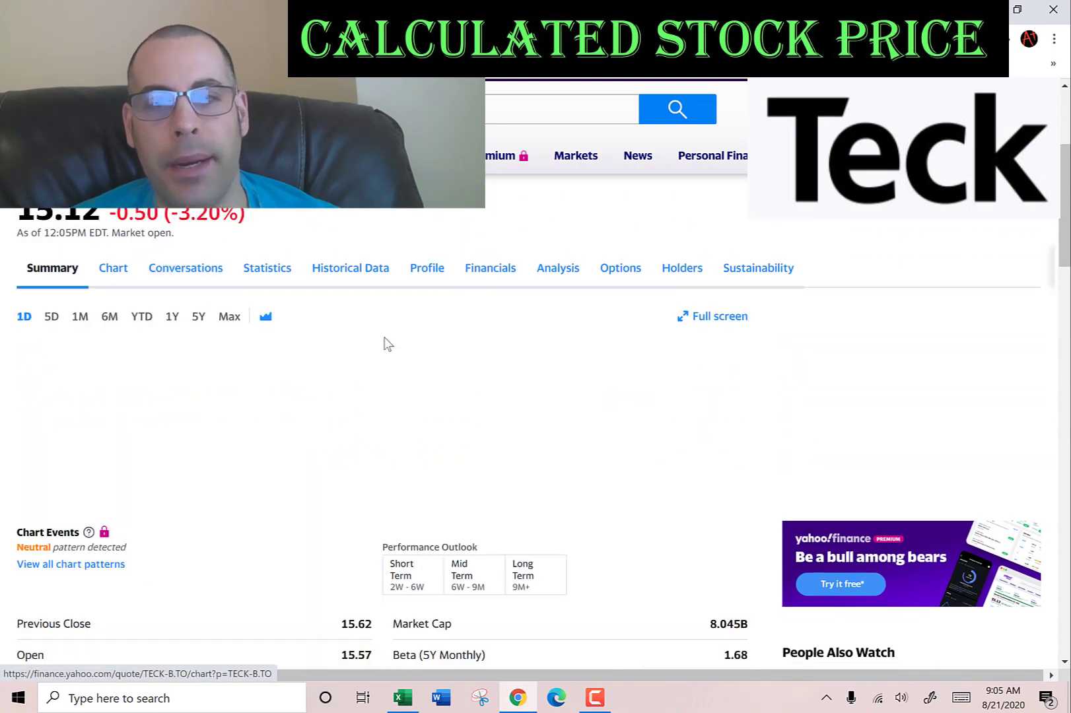
scroll(573, 363, "down", 2)
scroll(574, 364, "down", 3)
double_click(733, 341)
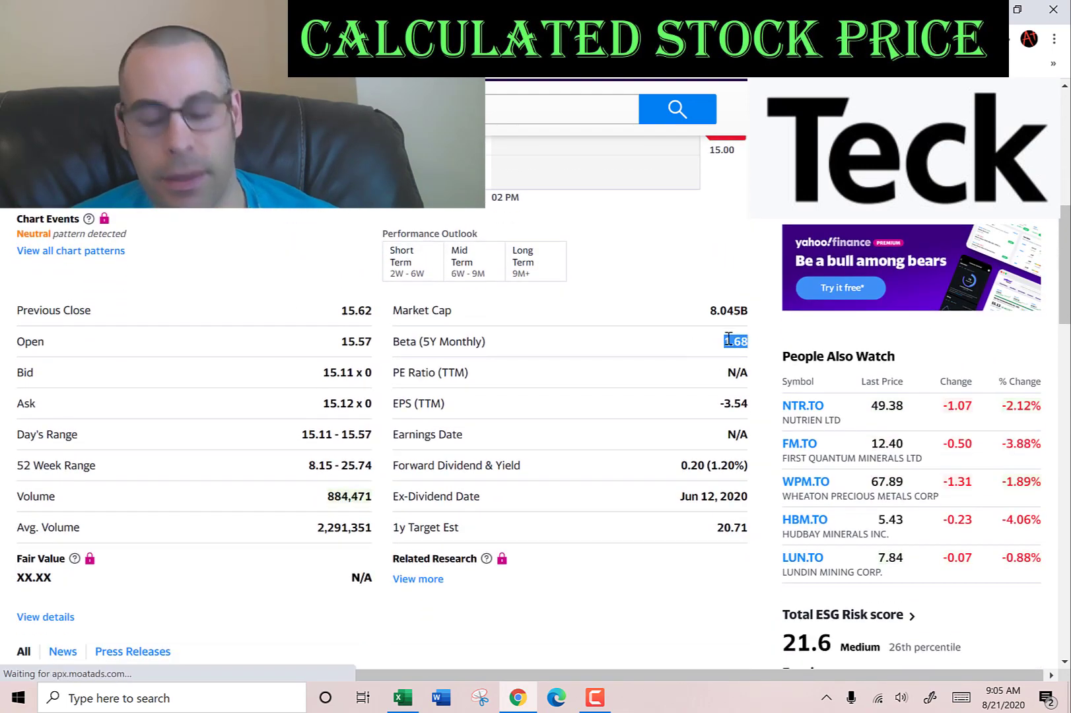
Paste 1.68 into Beta, raising the CAPM cost of equity to 15.22%.
key("alt+Tab")
key("BackSpace")
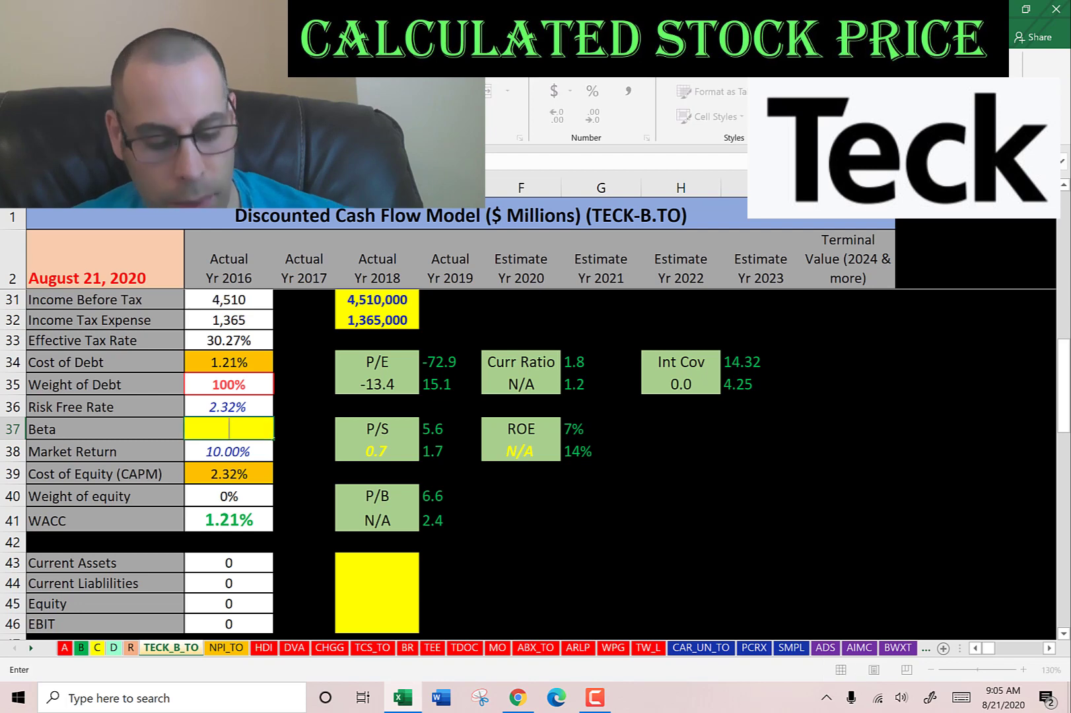
key("ctrl+v")
key("Return")
key("Right")
key("Down")
key("Down")
key("Down")
key("Right")
key("Down")
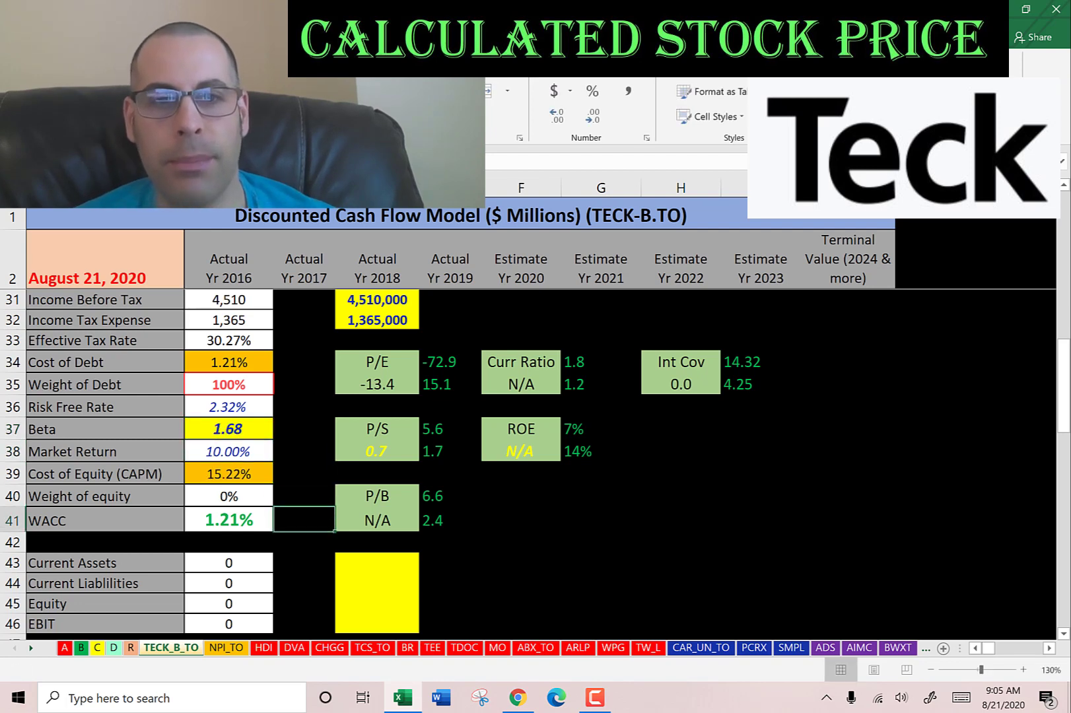
key("Down")
key("Down")
key("Down")
key("Down")
scroll(450, 459, "down", 3)
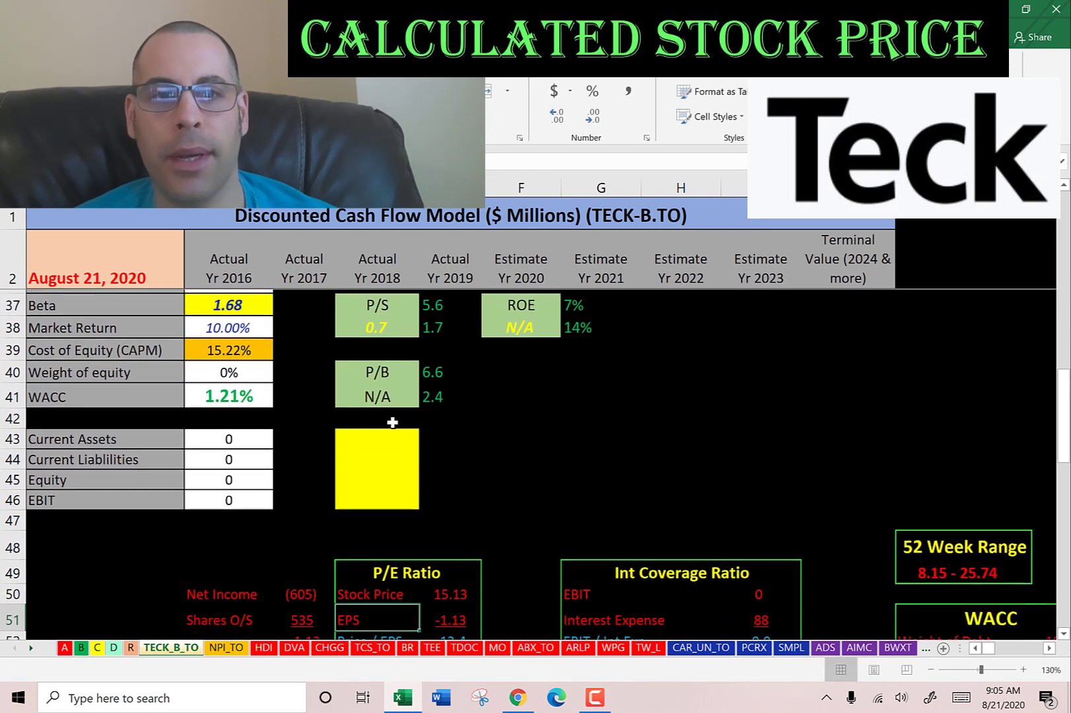
Copy the 2019 current assets of 4,495,000 from Yahoo's balance sheet into the sheet.
key("alt+Tab")
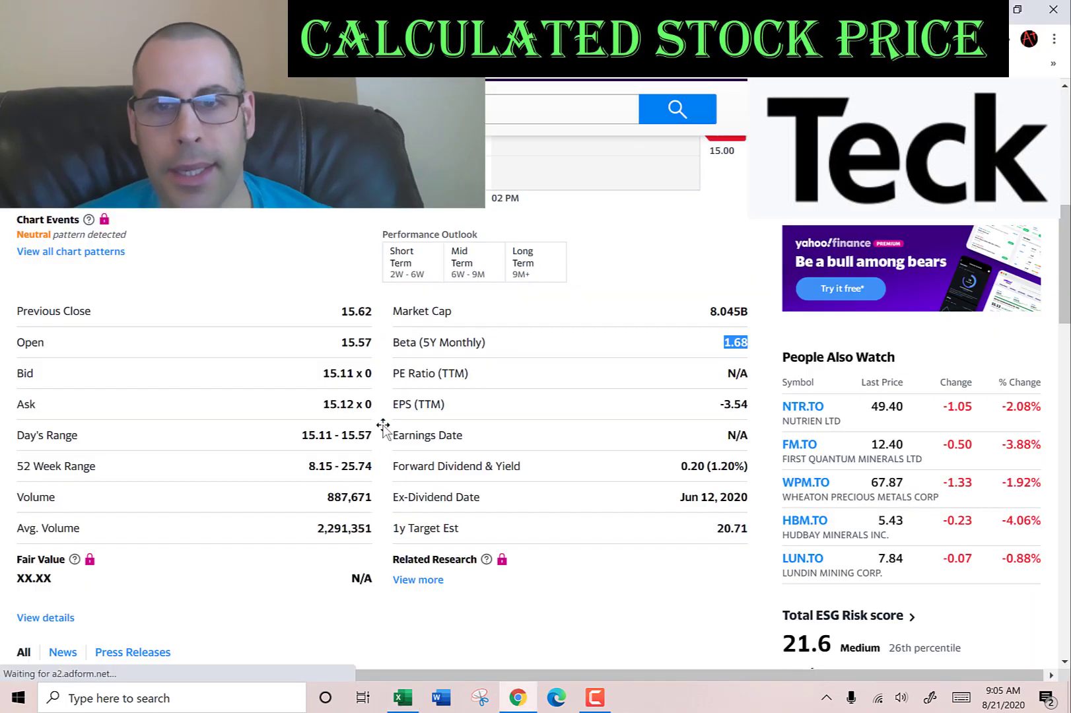
scroll(507, 396, "up", 3)
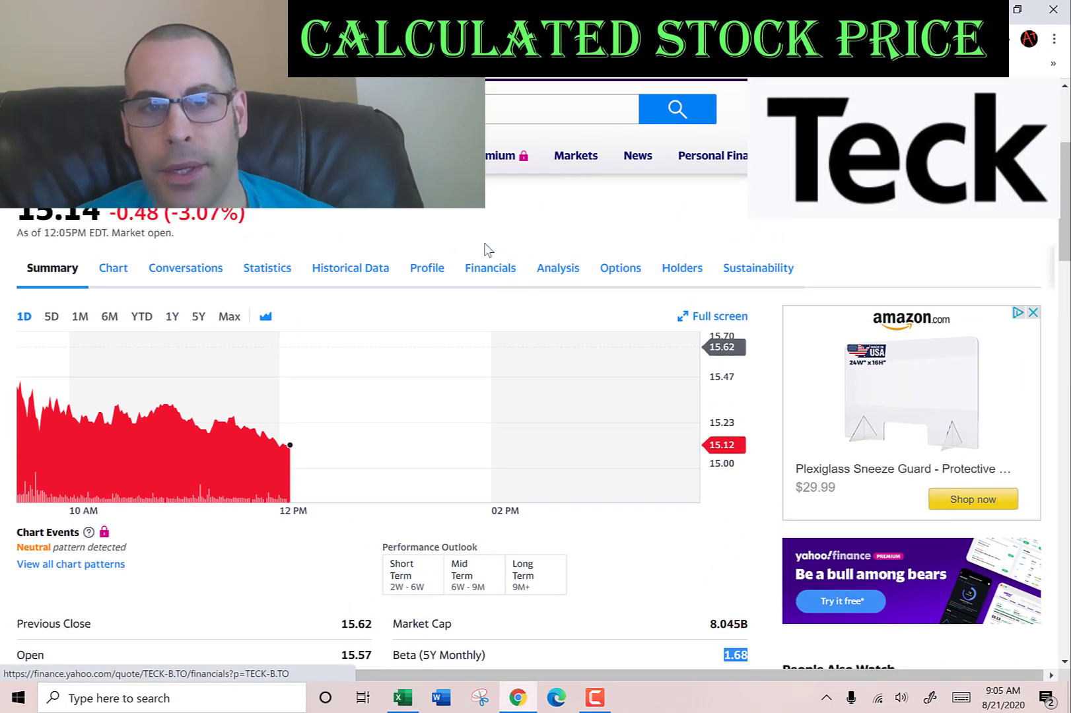
left_click(488, 271)
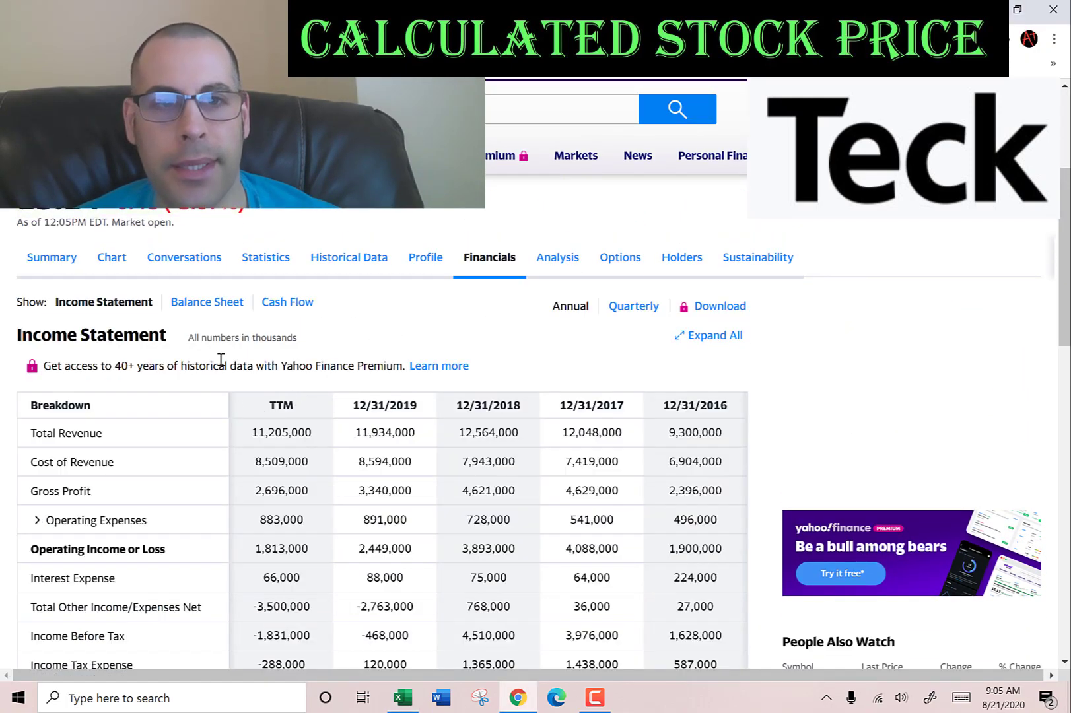
left_click(202, 395)
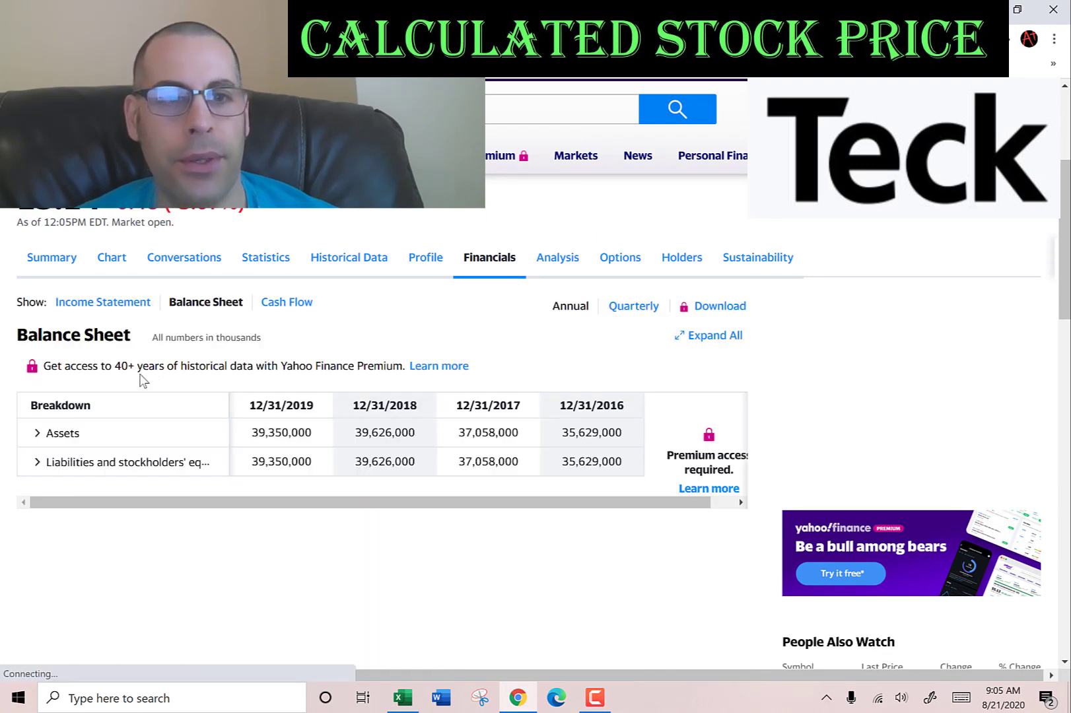
scroll(139, 375, "down", 2)
scroll(42, 284, "up", 1)
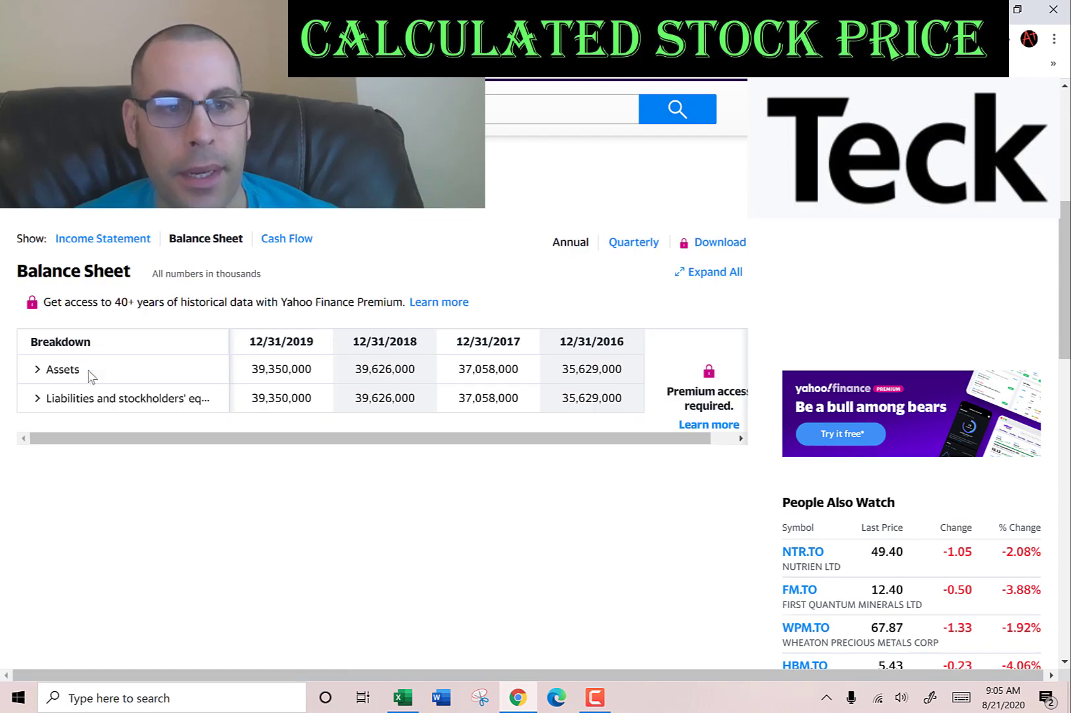
left_click(37, 369)
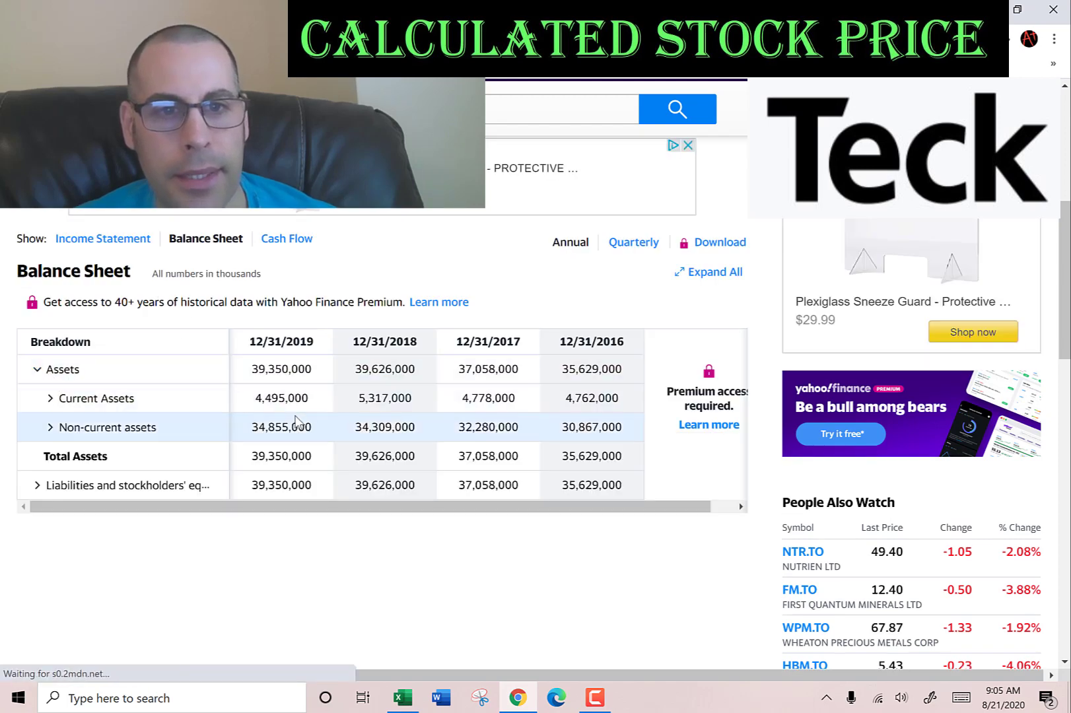
double_click(292, 389)
key("ctrl+c")
key("alt+Tab")
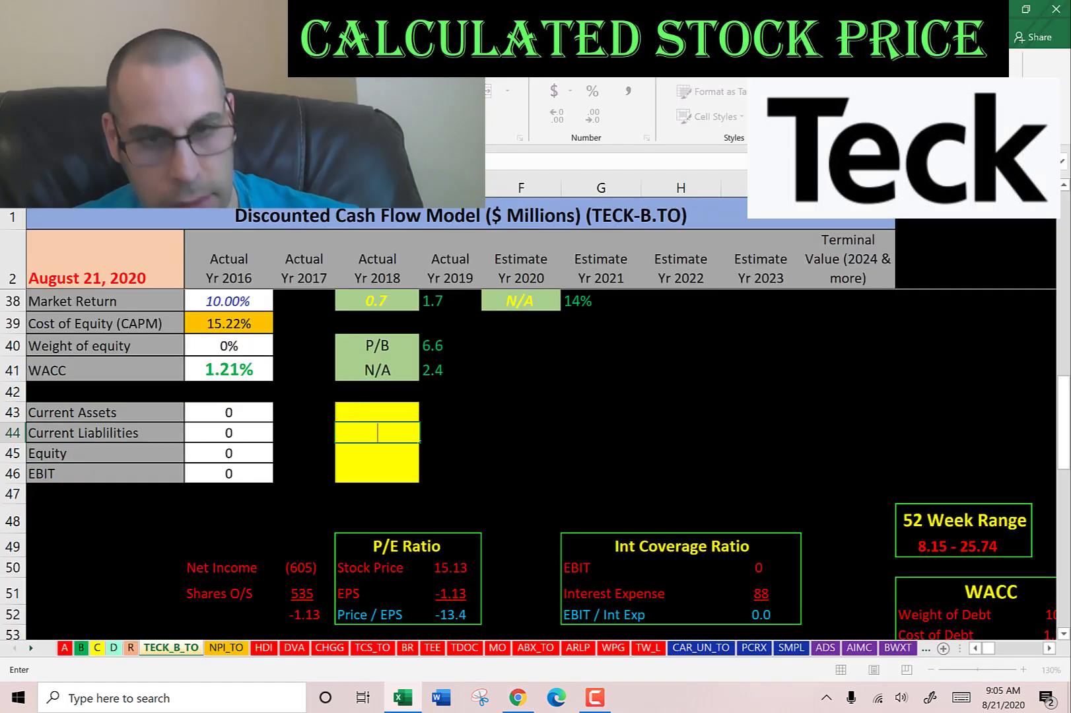
key("ctrl+v")
key("Return")
Move 4,495,000 into the Current Assets input and clear the misplaced value in row 44.
key("alt+Tab")
key("alt+Tab")
key("Up")
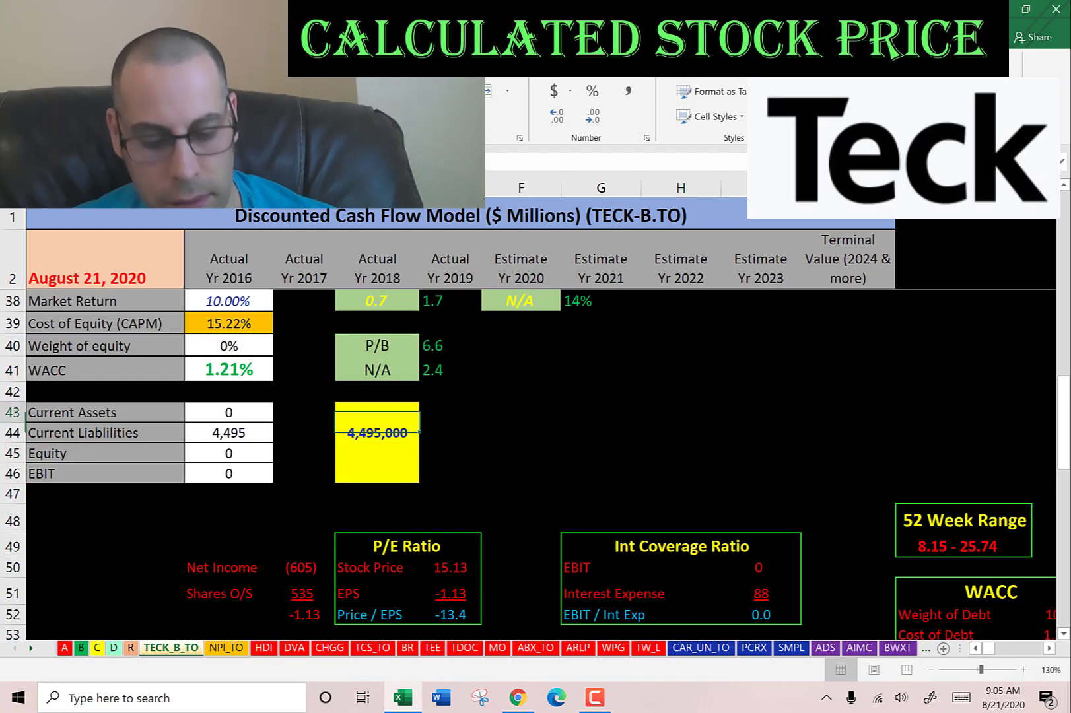
key("ctrl+c")
key("Up")
key("ctrl+v")
key("Down")
key("Delete")
key("alt+Tab")
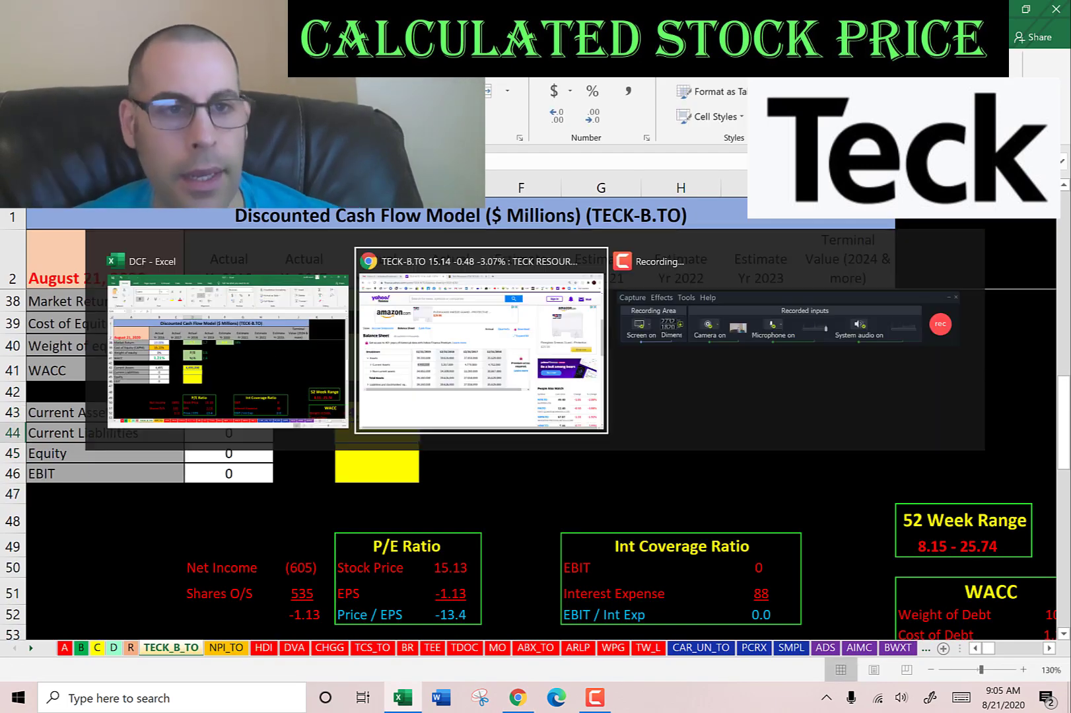
Paste the 2019 current liabilities of 2,776,000 into the Current Liabilities input.
left_click(51, 399)
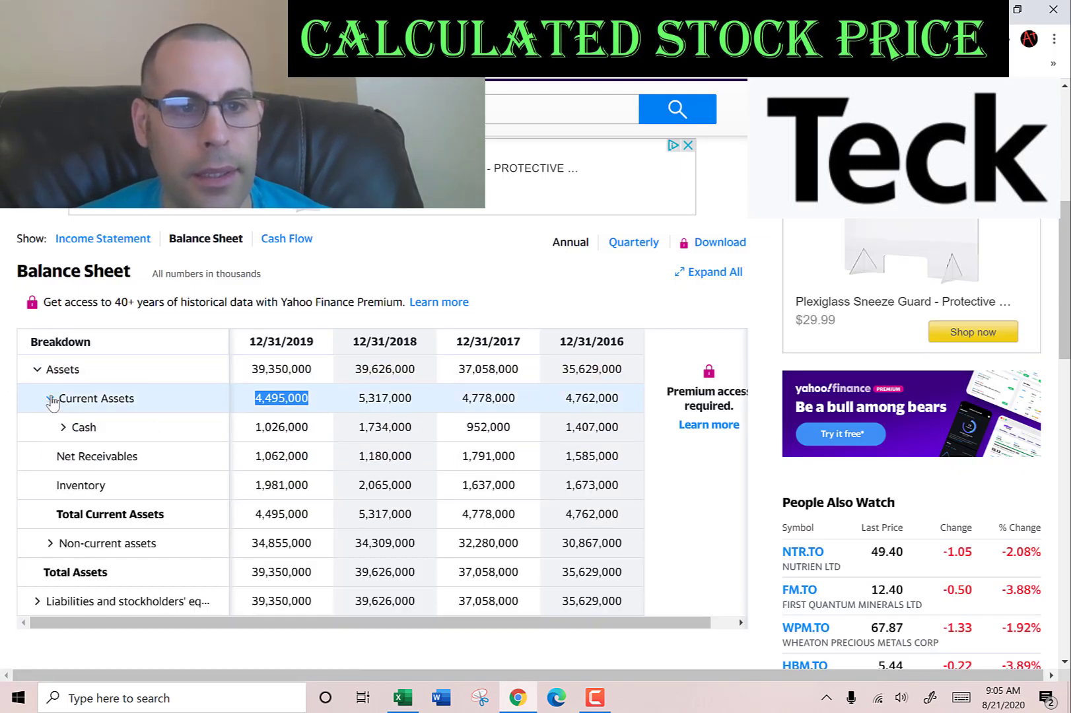
scroll(155, 285, "down", 1)
scroll(155, 280, "down", 2)
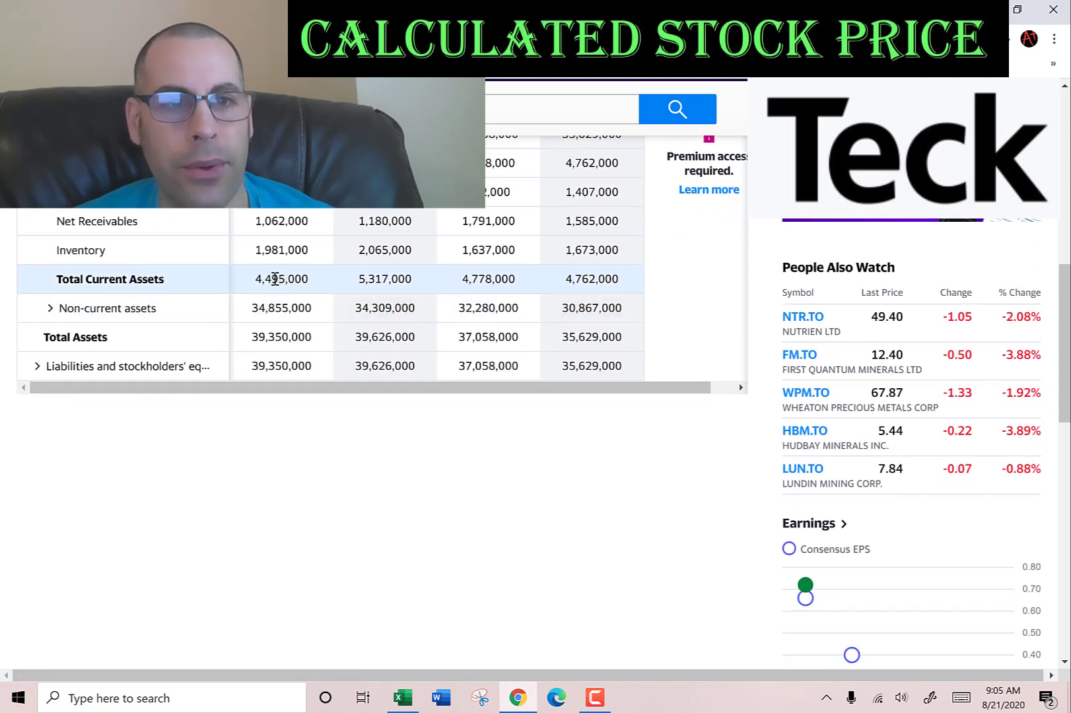
left_click(37, 365)
left_click(49, 396)
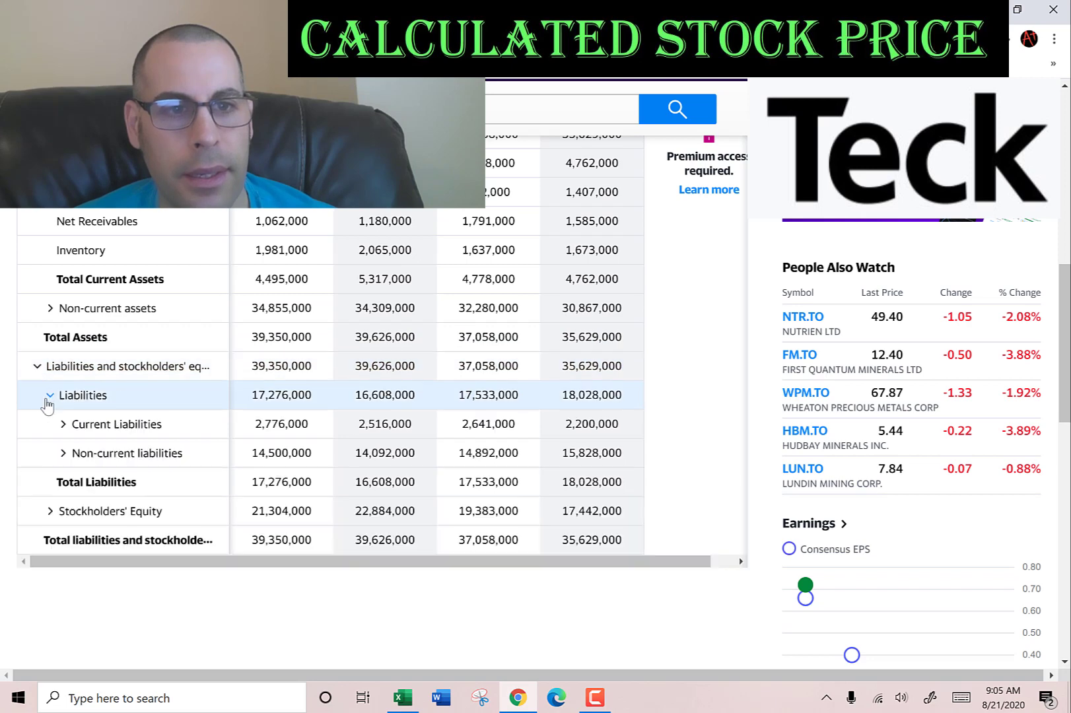
left_click(62, 424)
double_click(266, 425)
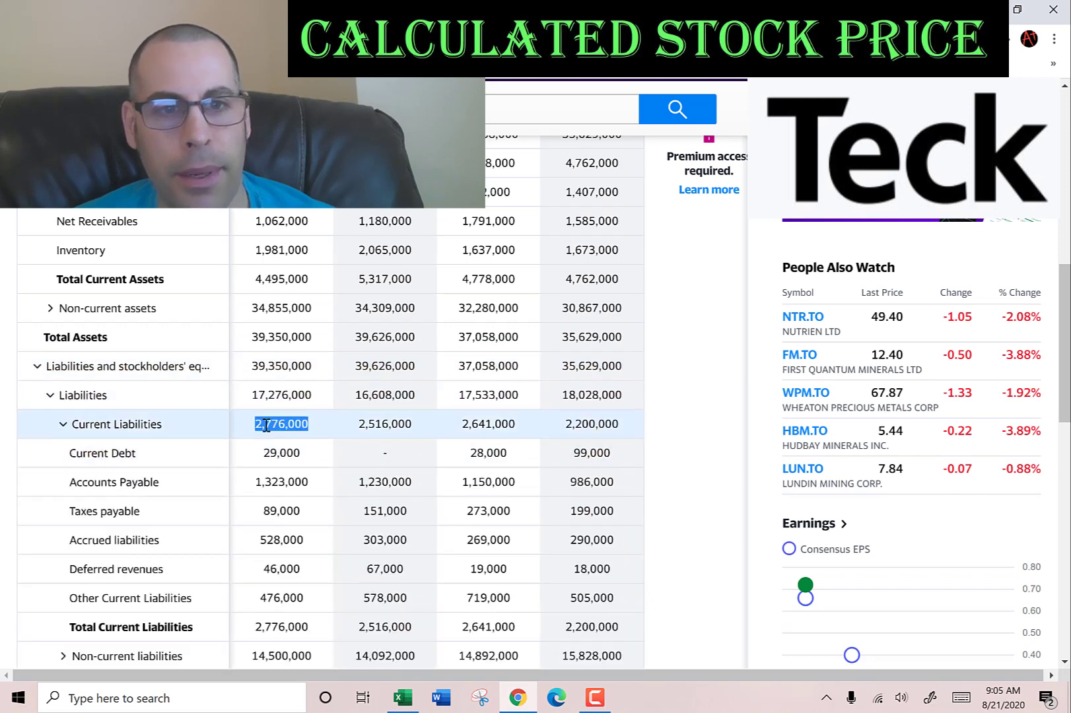
key("ctrl+c")
key("alt+Tab")
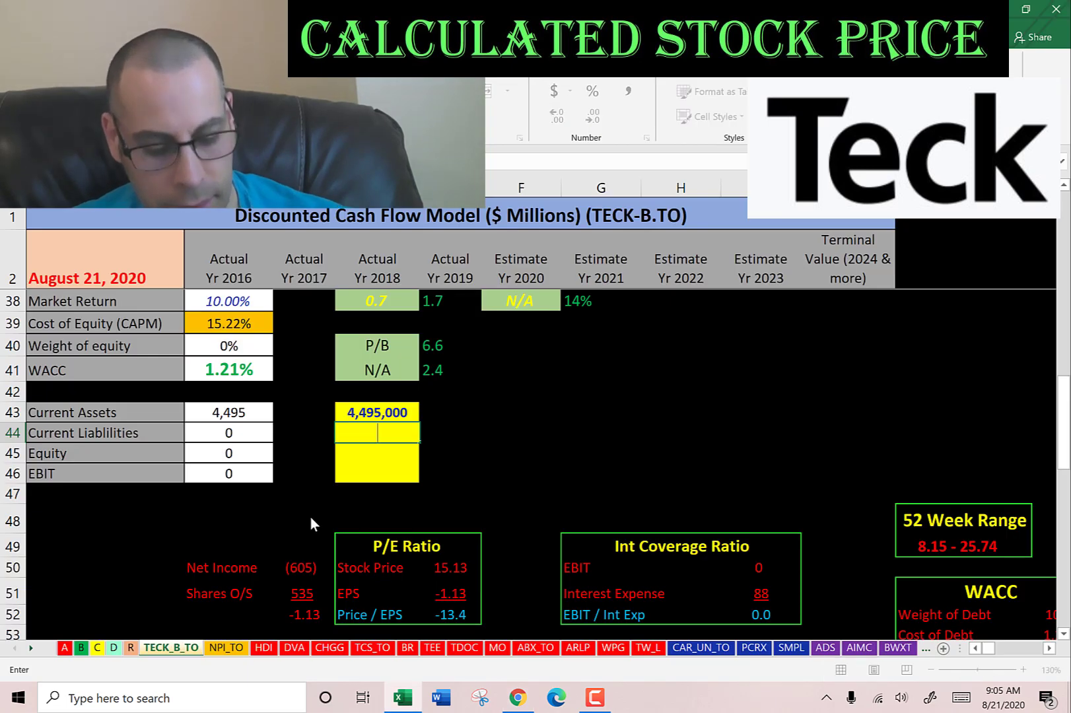
key("ctrl+v")
key("Return")
key("alt+Tab")
Copy Teck's 2019 stockholders' equity of 21,304,000 from Yahoo into the row 45 Equity cell.
scroll(310, 516, "down", 2)
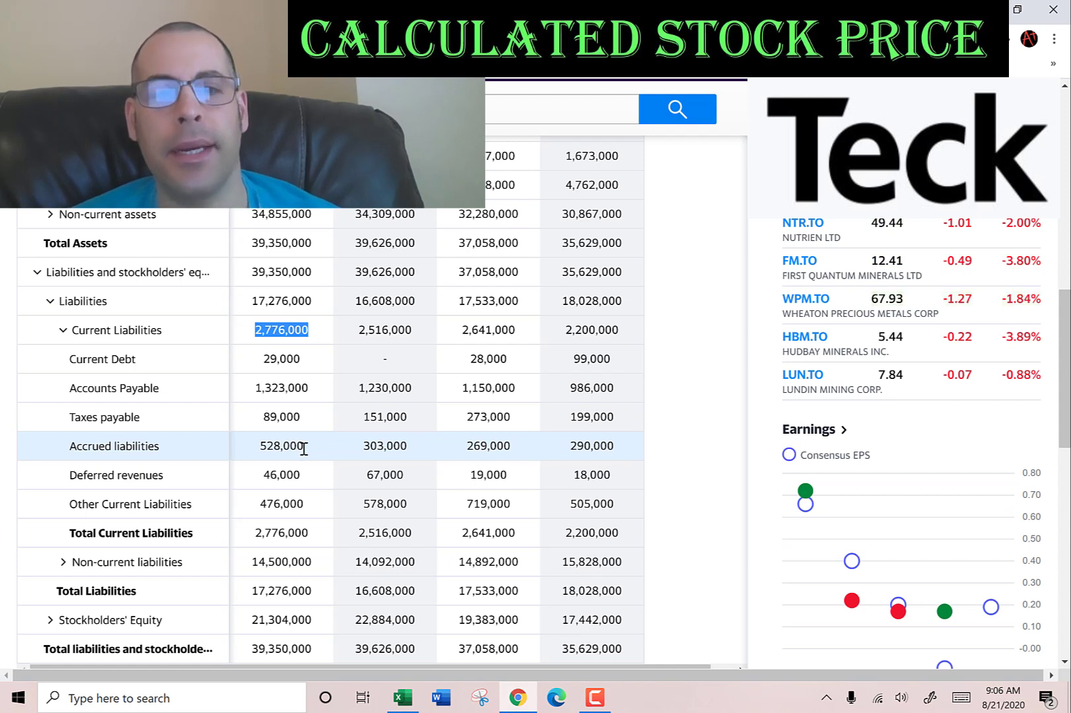
double_click(289, 503)
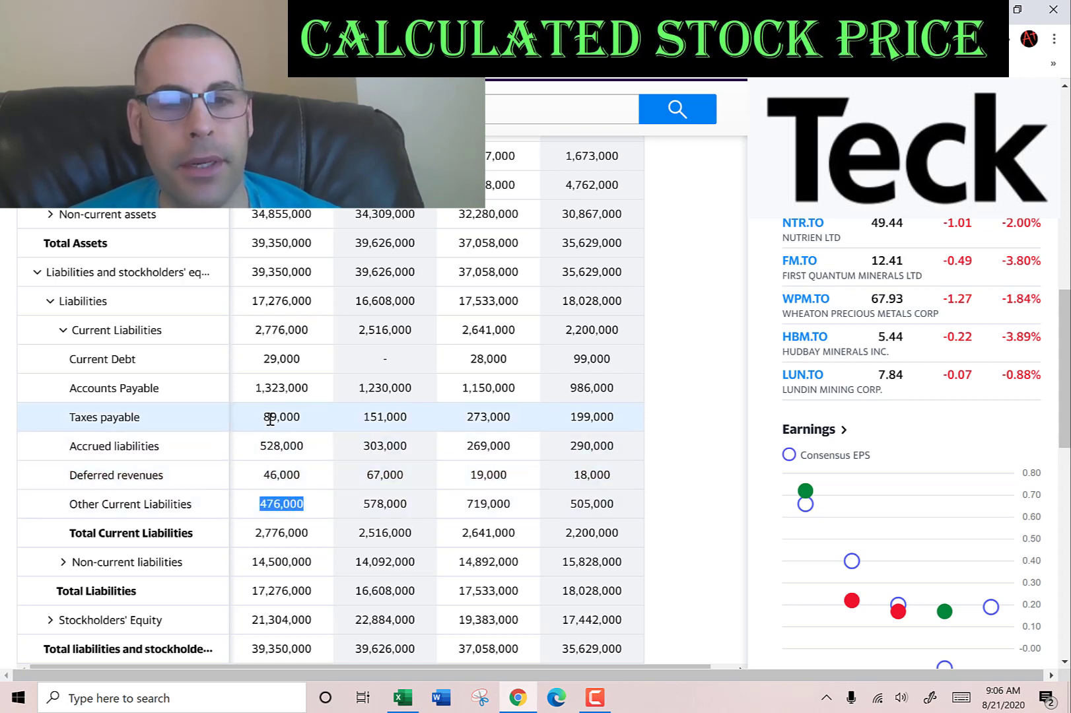
scroll(241, 373, "down", 3)
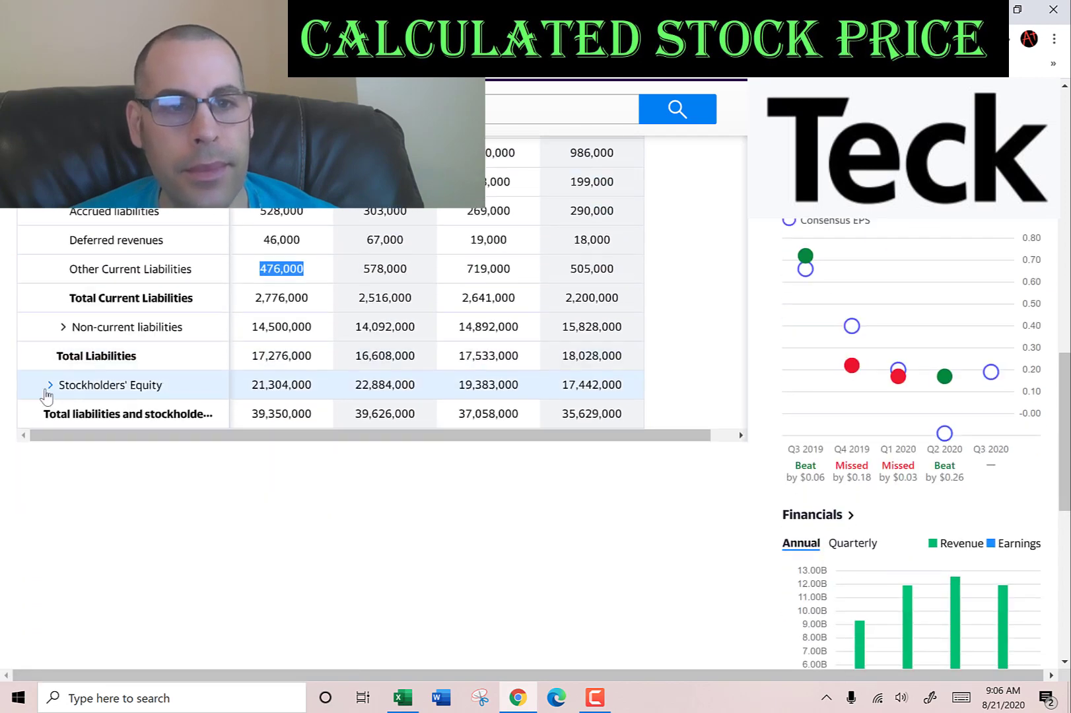
left_click(47, 390)
double_click(270, 385)
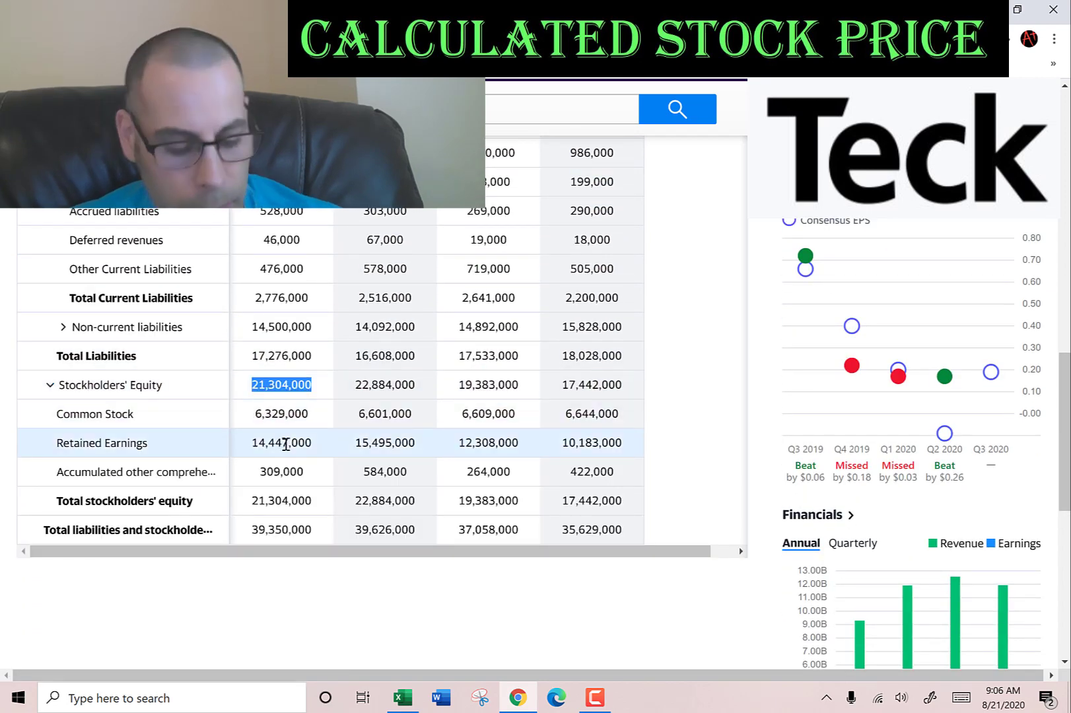
key("ctrl+c")
key("alt+Tab")
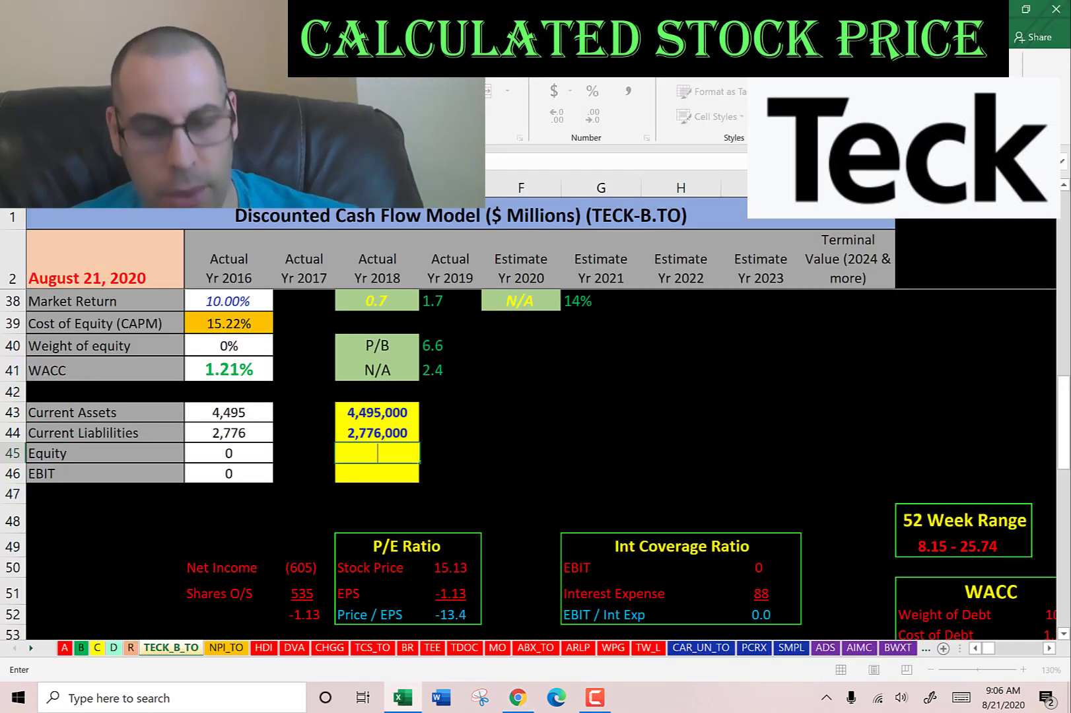
key("ctrl+v")
Copy the 2019 operating income of 2,449,000 from Yahoo's income statement into the row 46 EBIT cell.
key("alt+Tab")
scroll(281, 444, "down", 2)
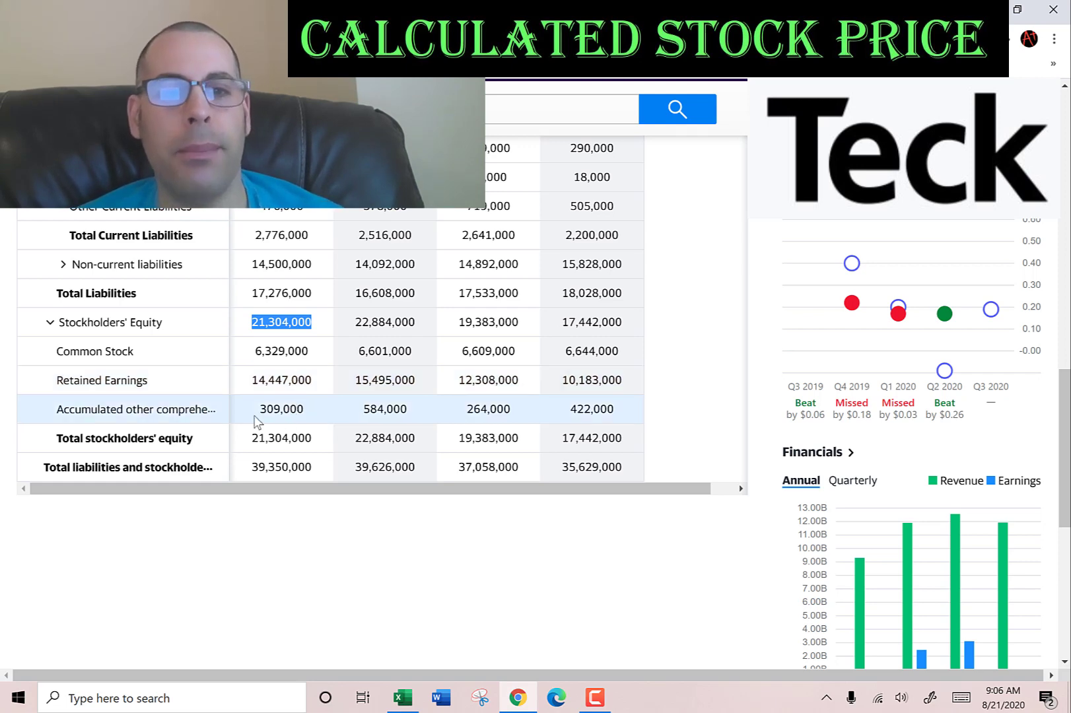
scroll(123, 404, "up", 10)
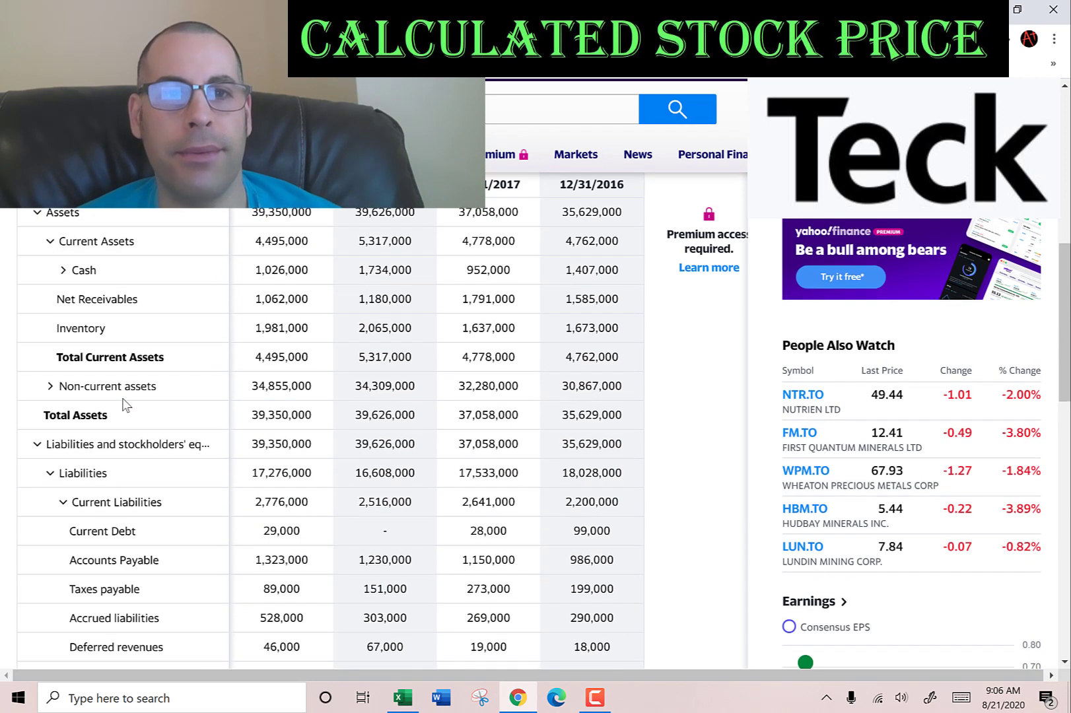
left_click(76, 318)
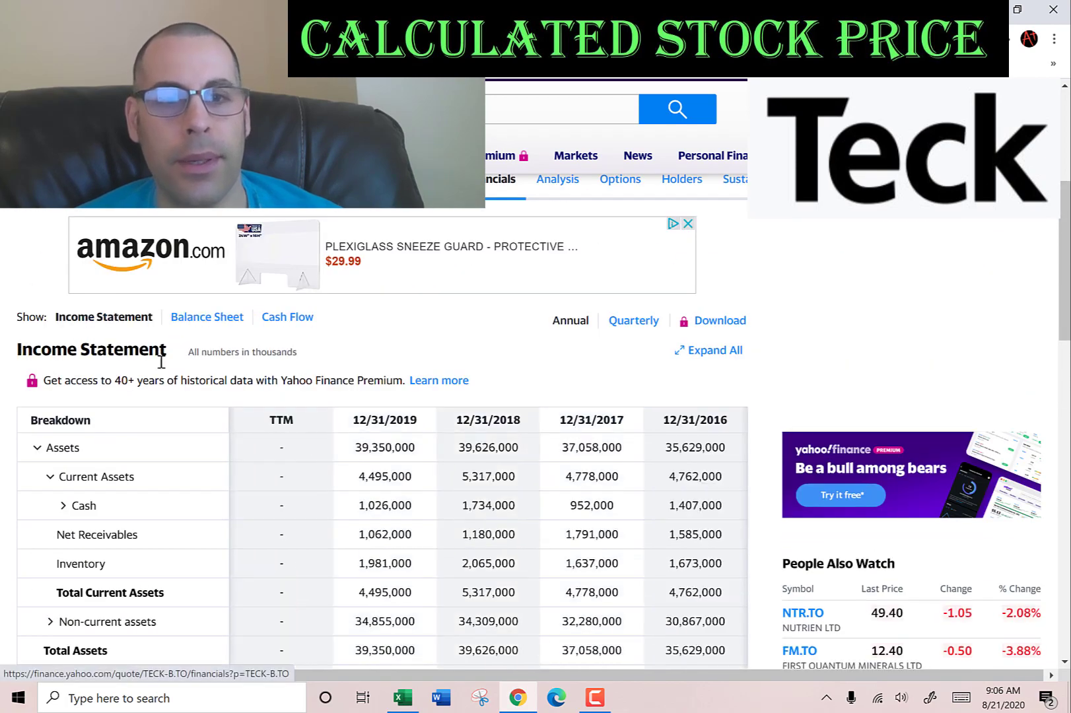
scroll(339, 396, "down", 3)
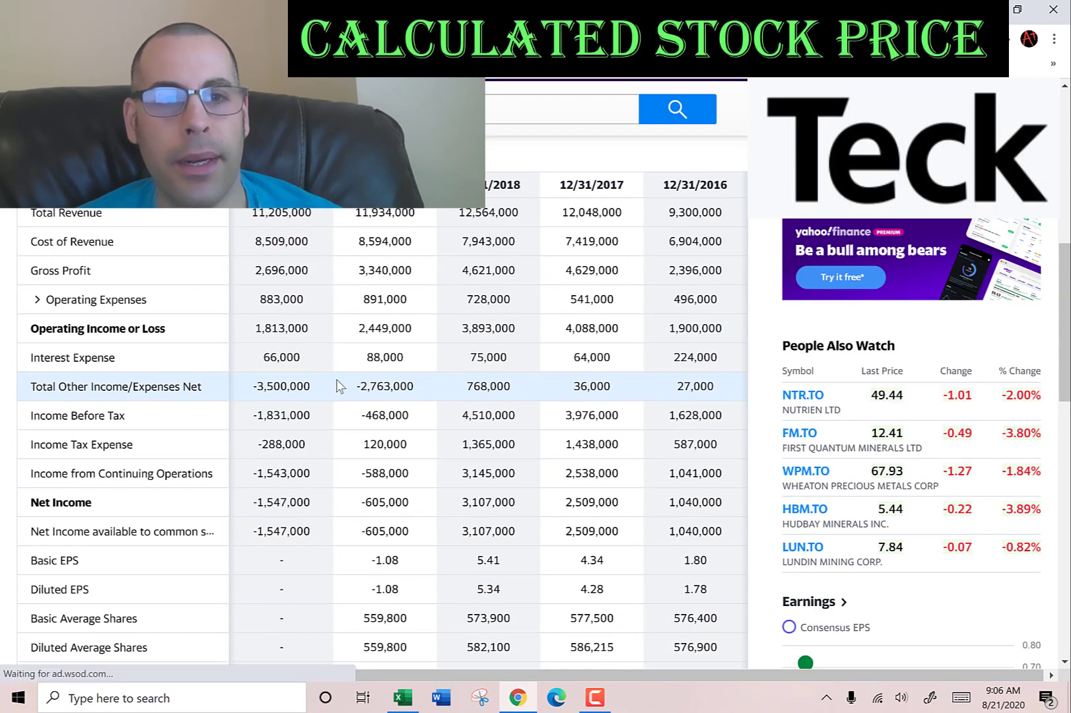
double_click(377, 328)
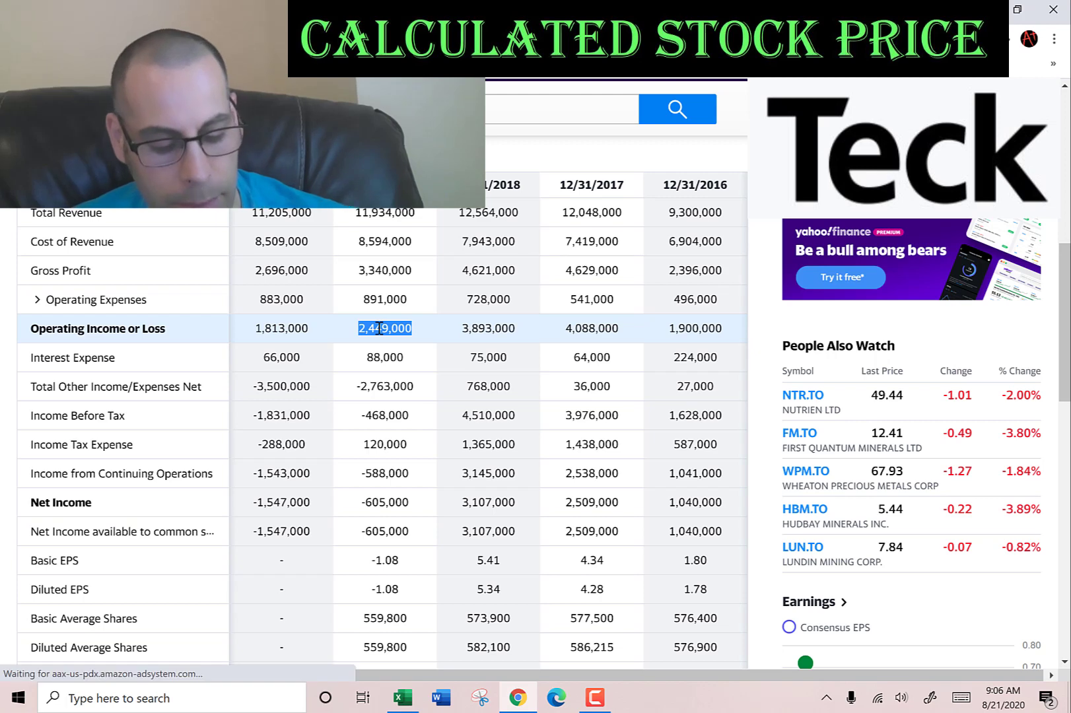
key("alt+Tab")
key("ctrl+v")
key("Return")
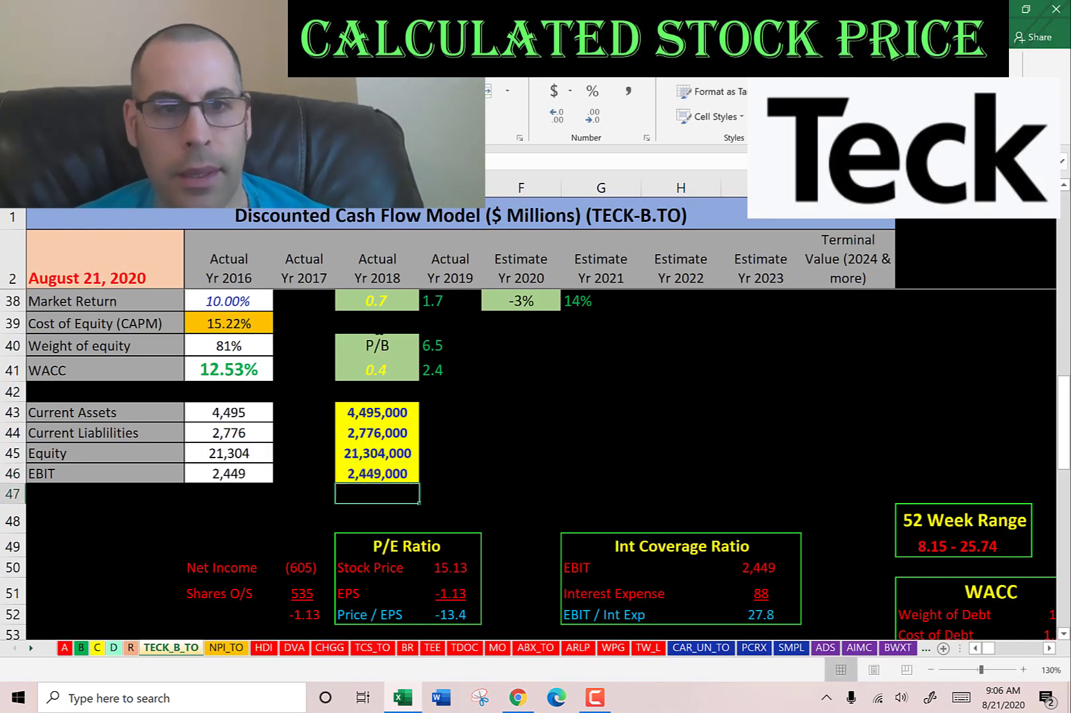
scroll(334, 405, "up", 2)
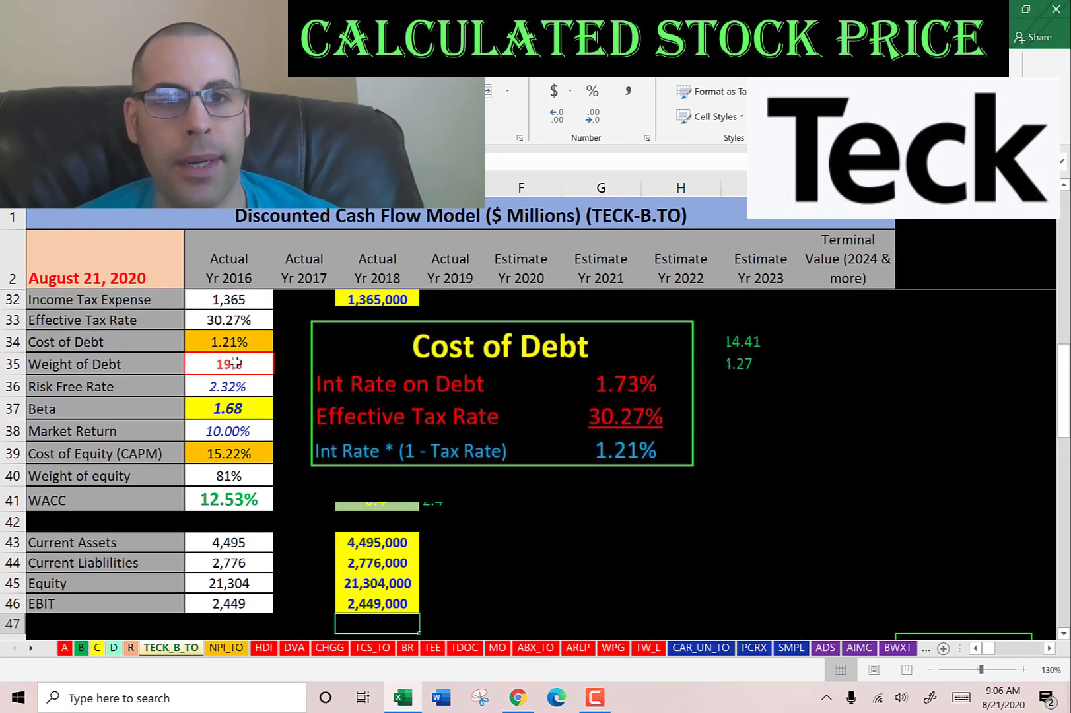
left_click(236, 364)
left_click(228, 342)
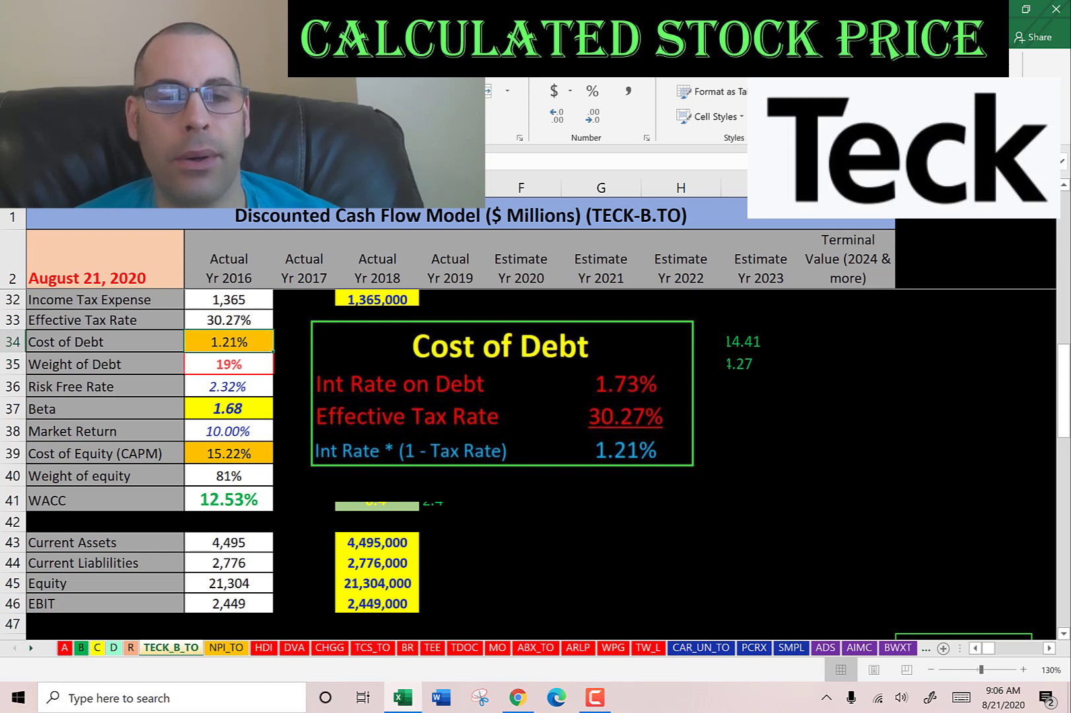
left_click(228, 480)
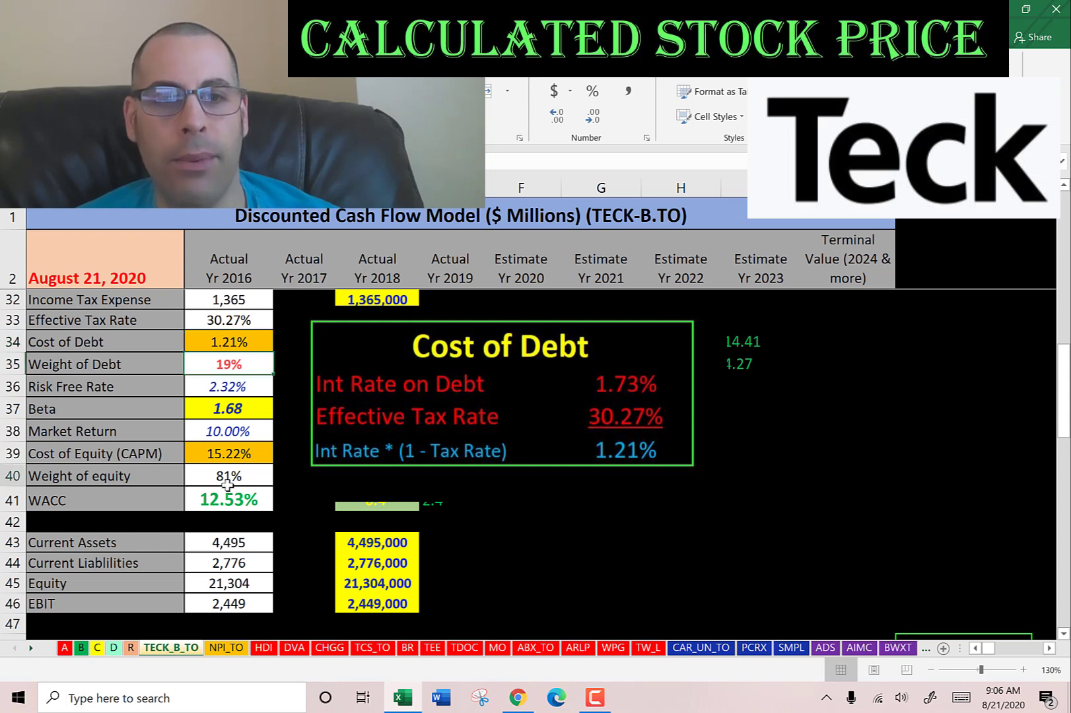
left_click(237, 449)
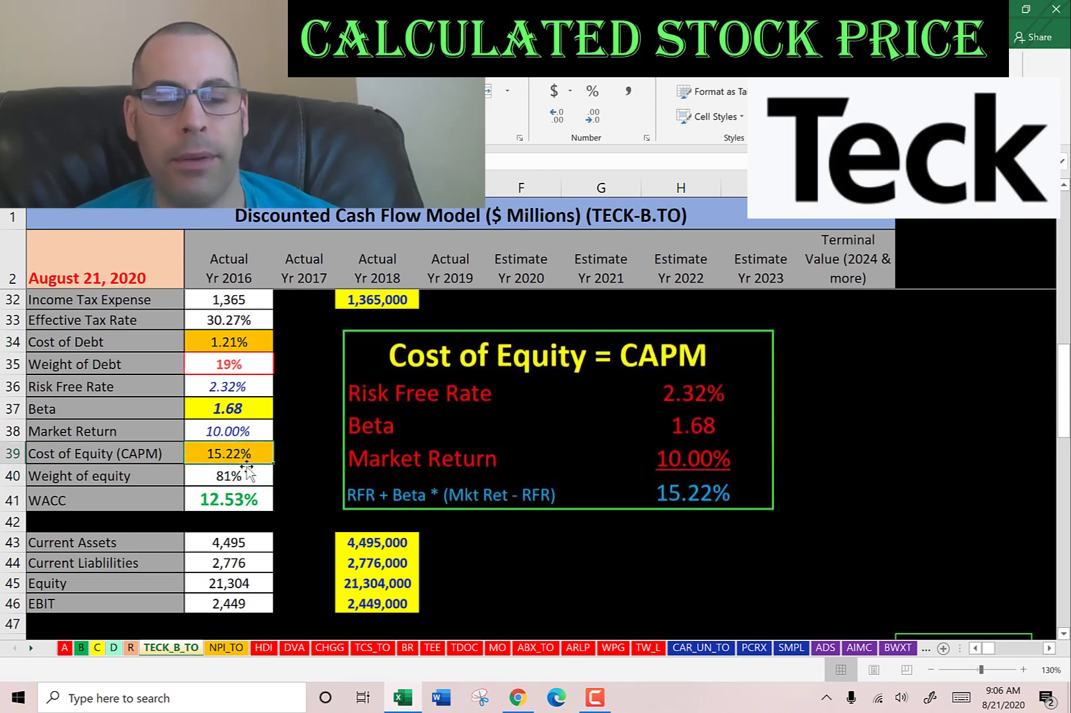
left_click(237, 500)
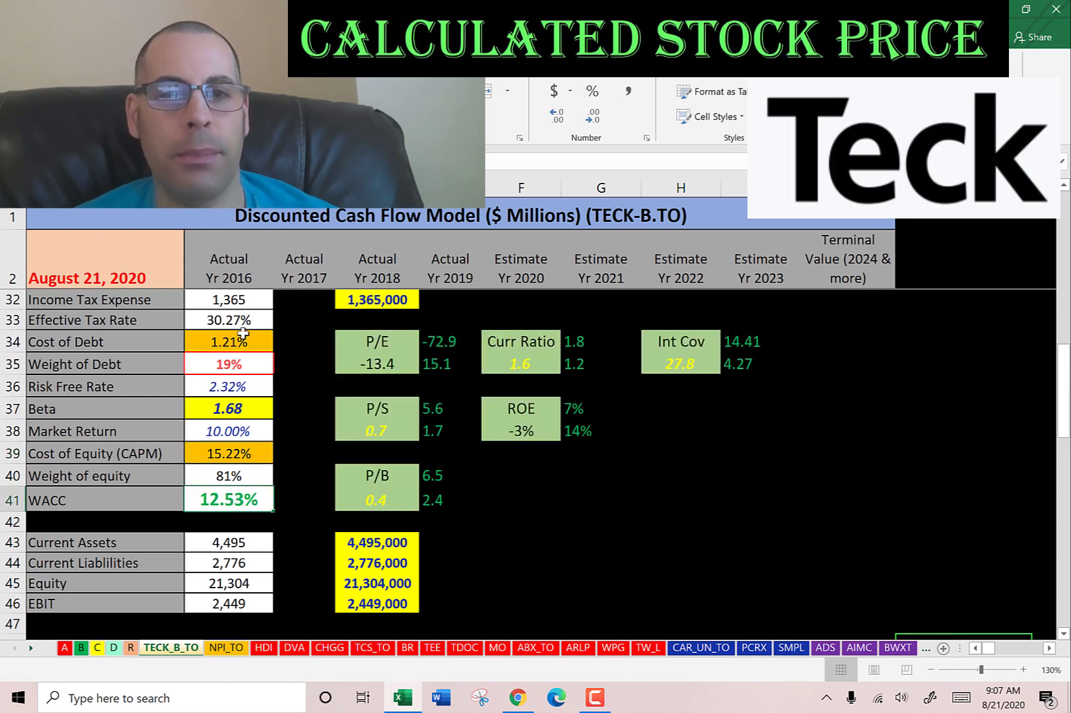
left_click(227, 449)
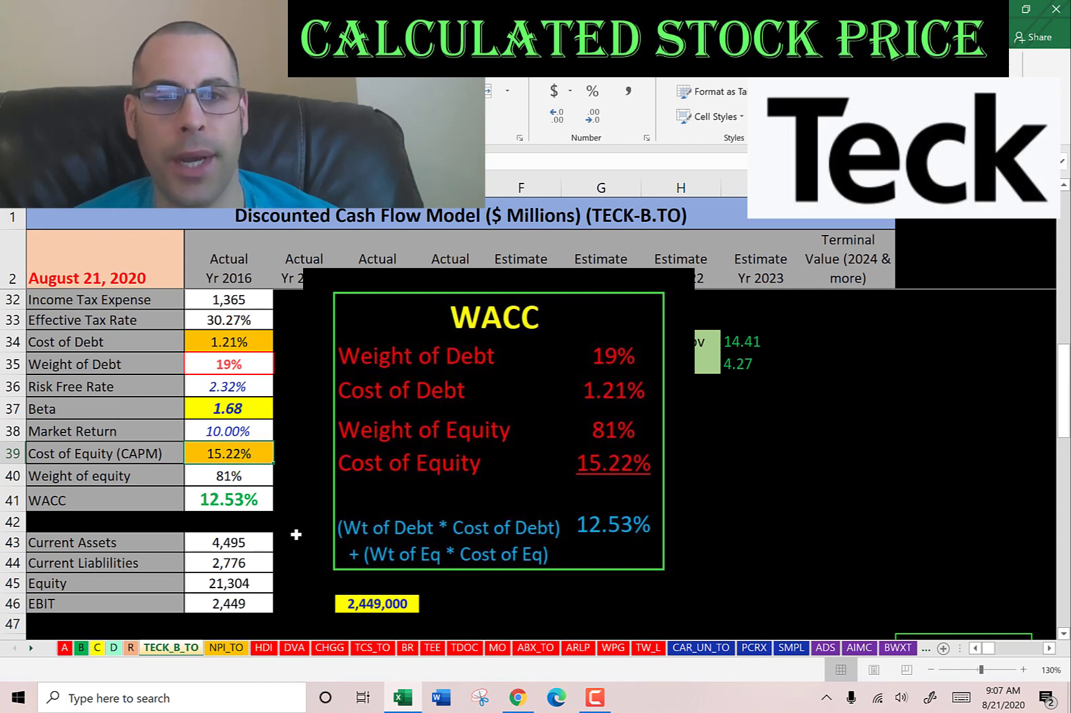
scroll(464, 411, "up", 3)
scroll(464, 411, "up", 7)
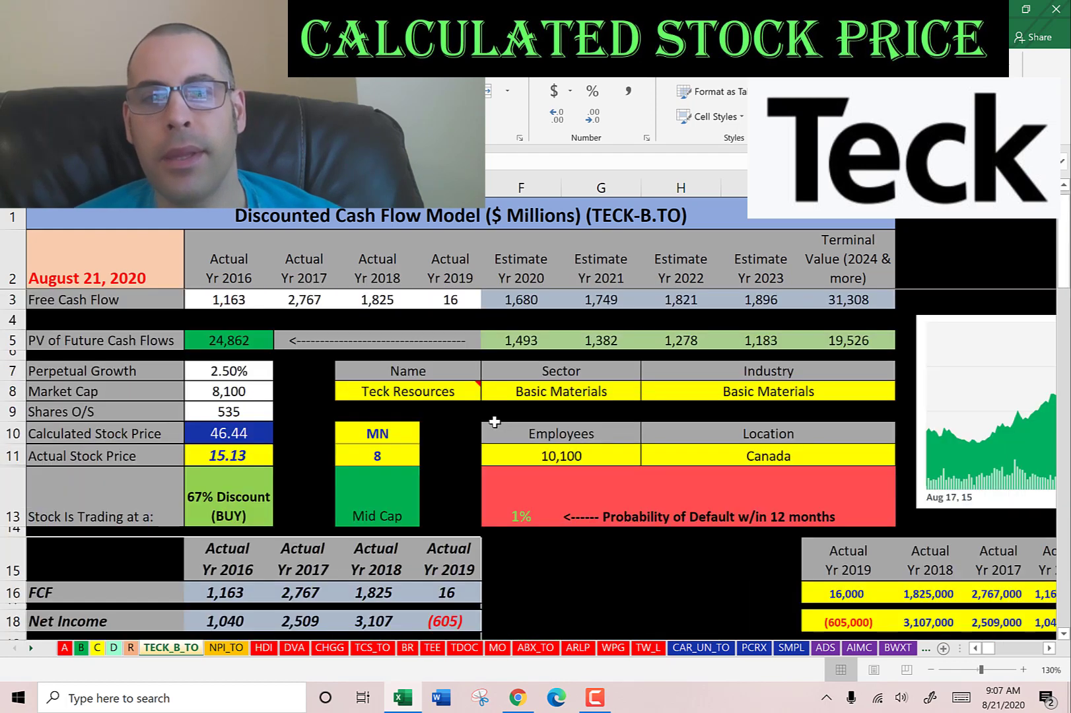
left_click(496, 301)
left_click(585, 299)
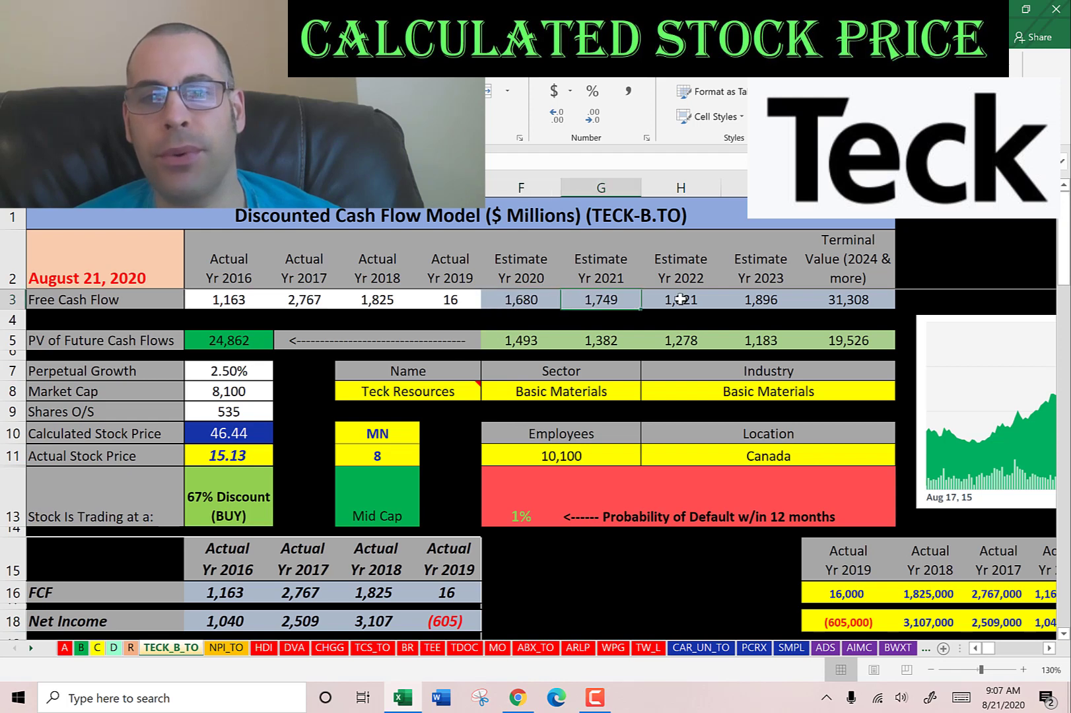
left_click(679, 299)
left_click(749, 299)
left_click(863, 298)
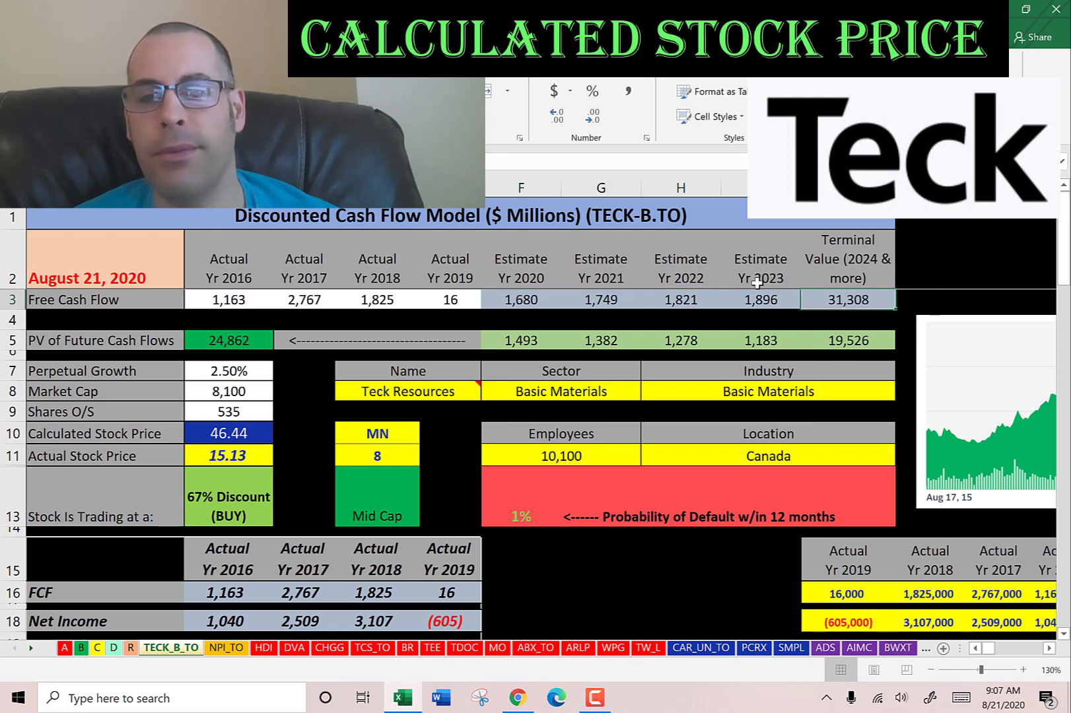
left_click_drag(847, 342, 519, 340)
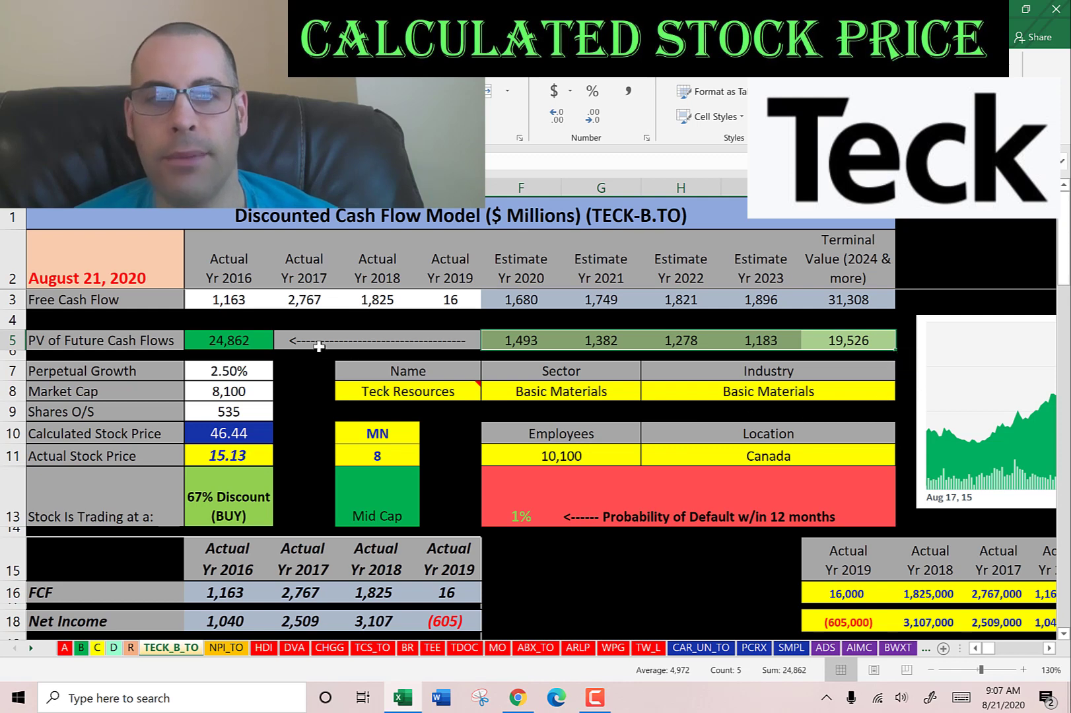
left_click(204, 346)
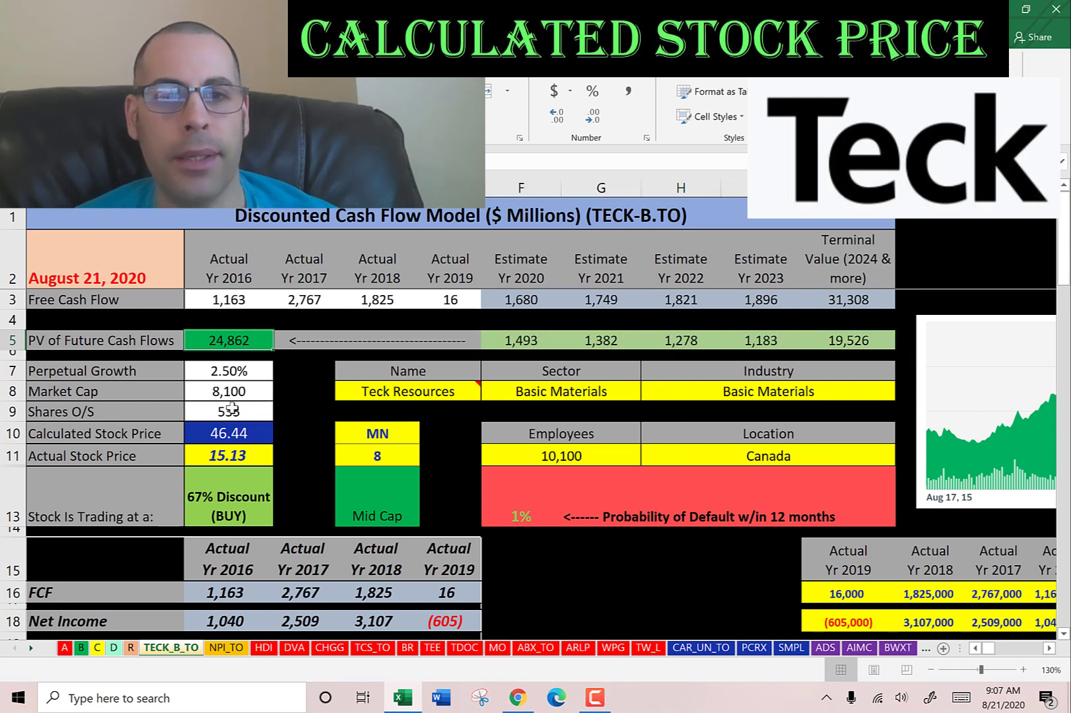
left_click(268, 409)
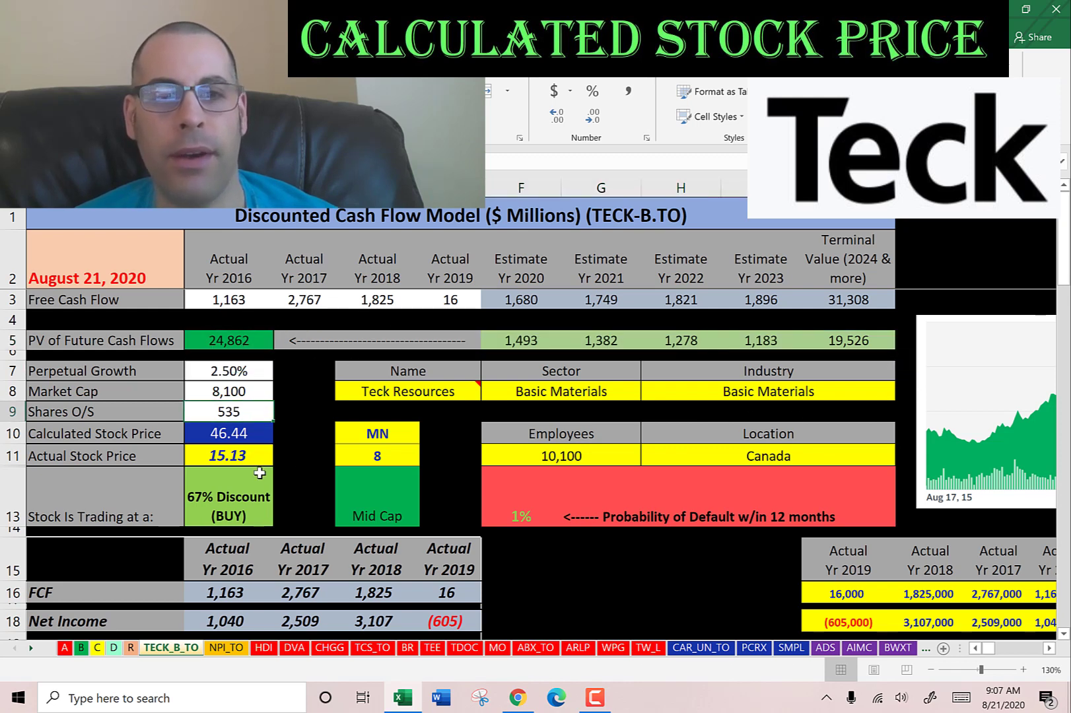
key("Down")
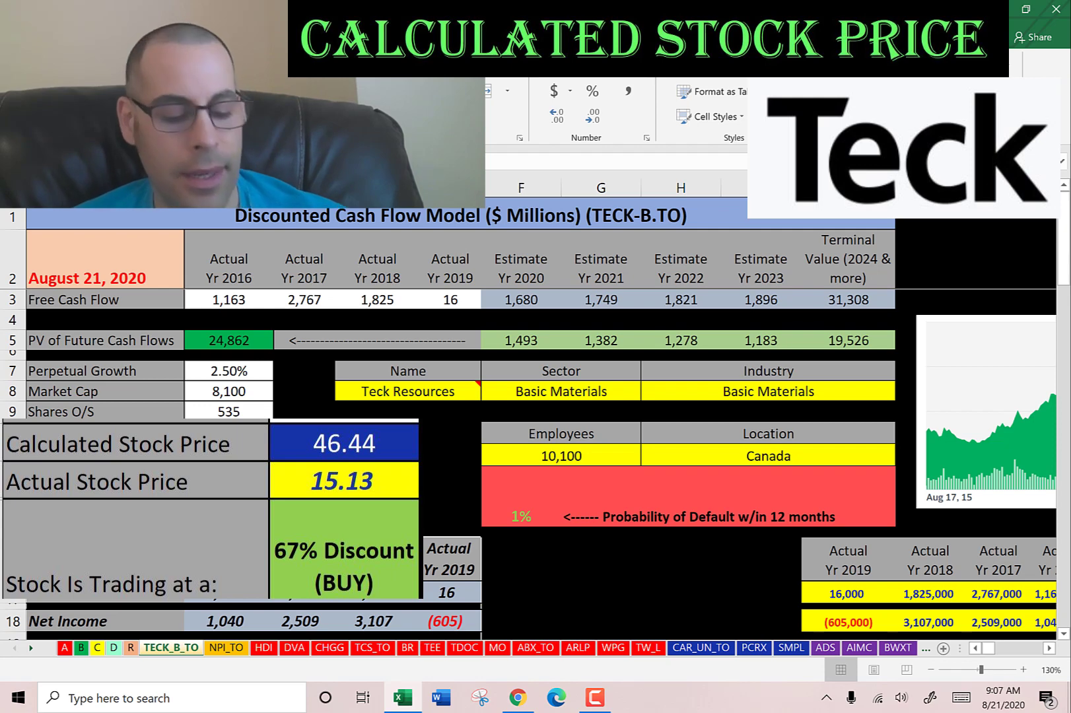
key("alt+Tab")
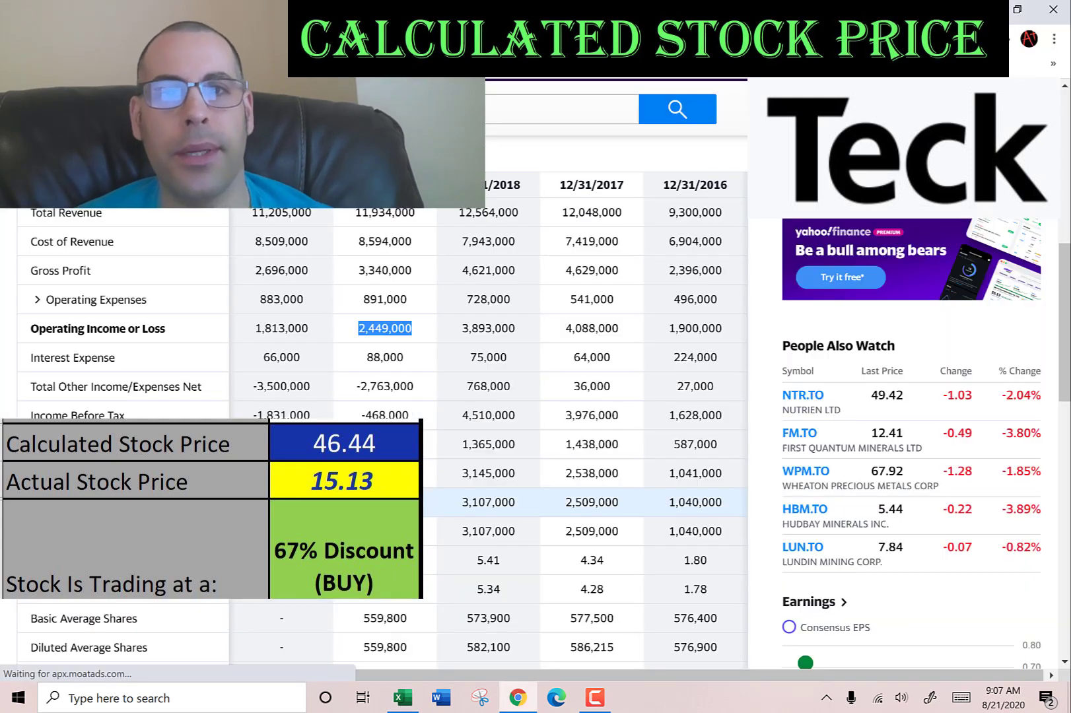
key("ctrl+Tab")
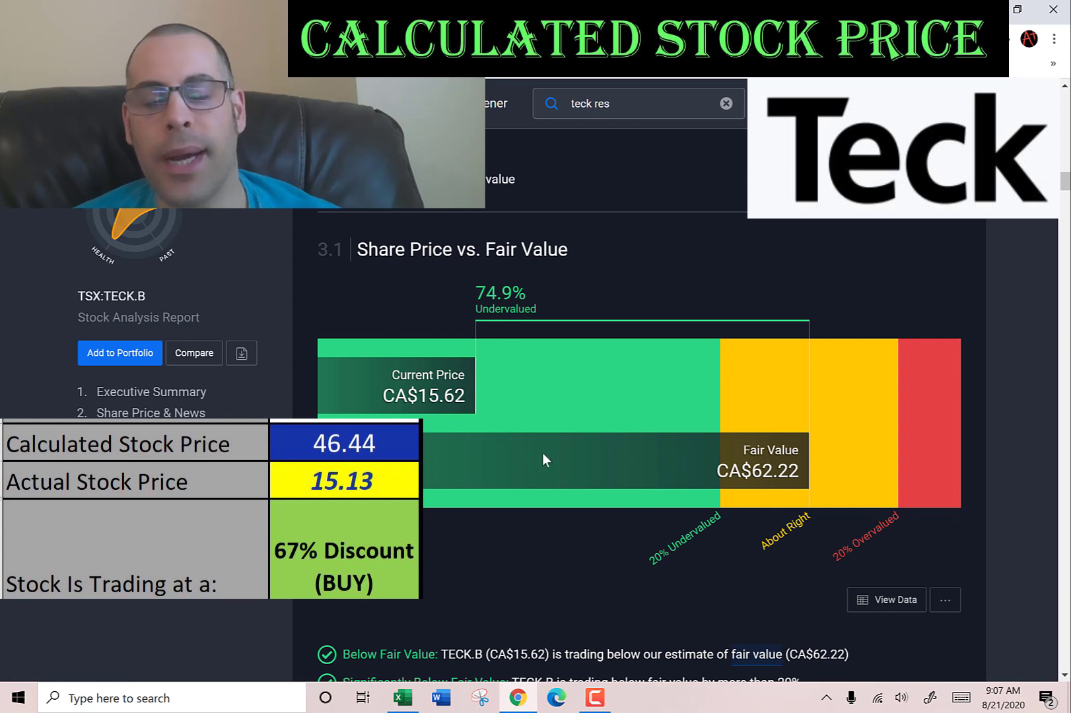
scroll(589, 453, "down", 1)
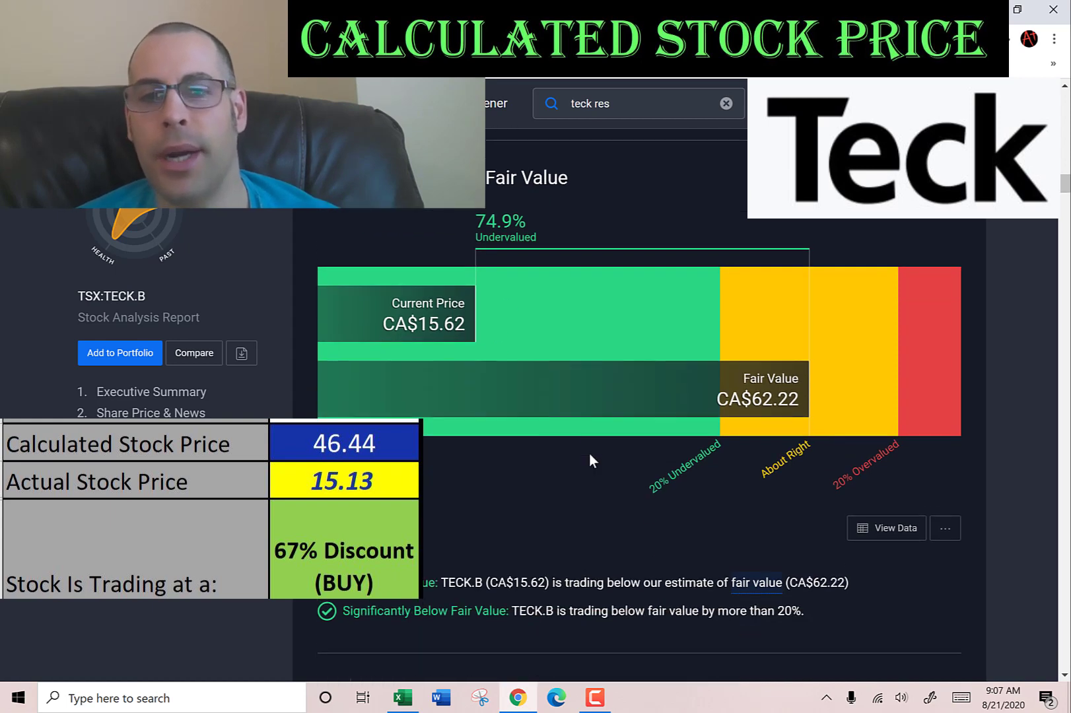
key("alt+Tab")
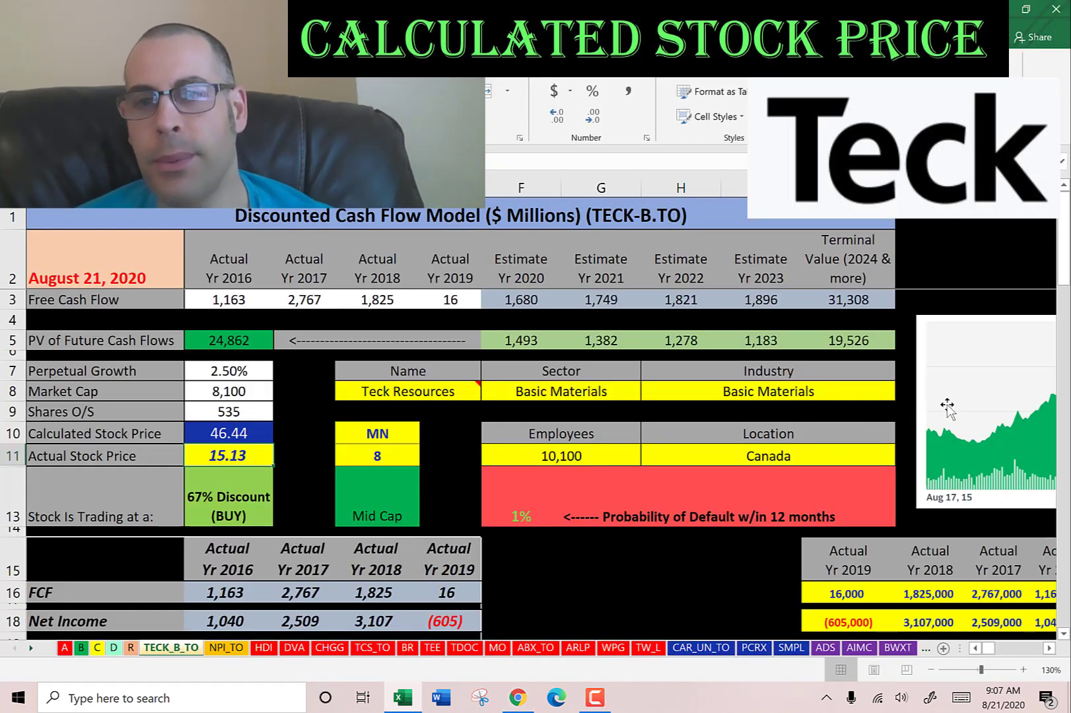
Move the stock-price chart aside and check the P/E -13.4, P/S 0.7 and P/B 0.4 values.
left_click_drag(947, 405, 322, 396)
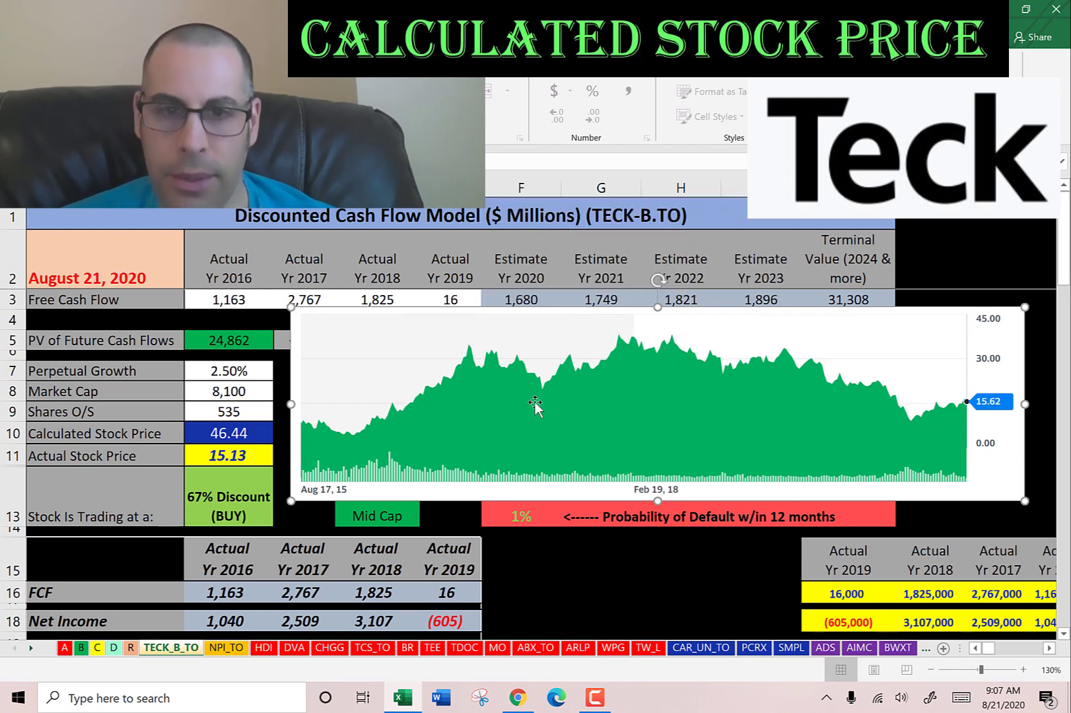
scroll(535, 422, "down", 8)
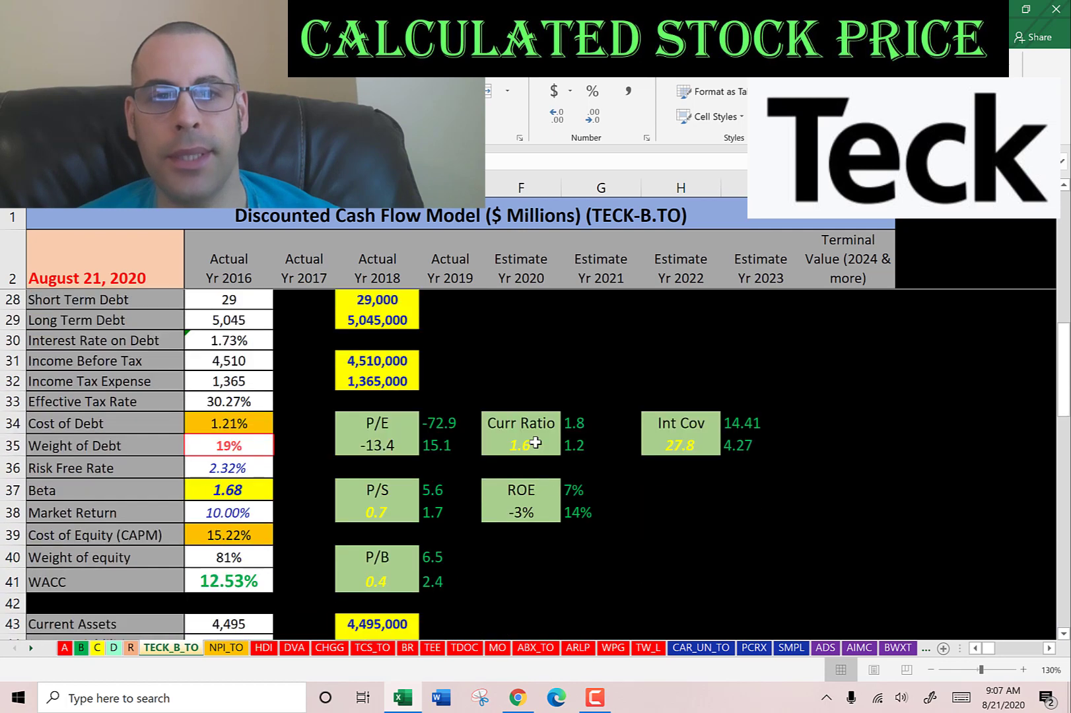
scroll(534, 442, "down", 1)
left_click(376, 384)
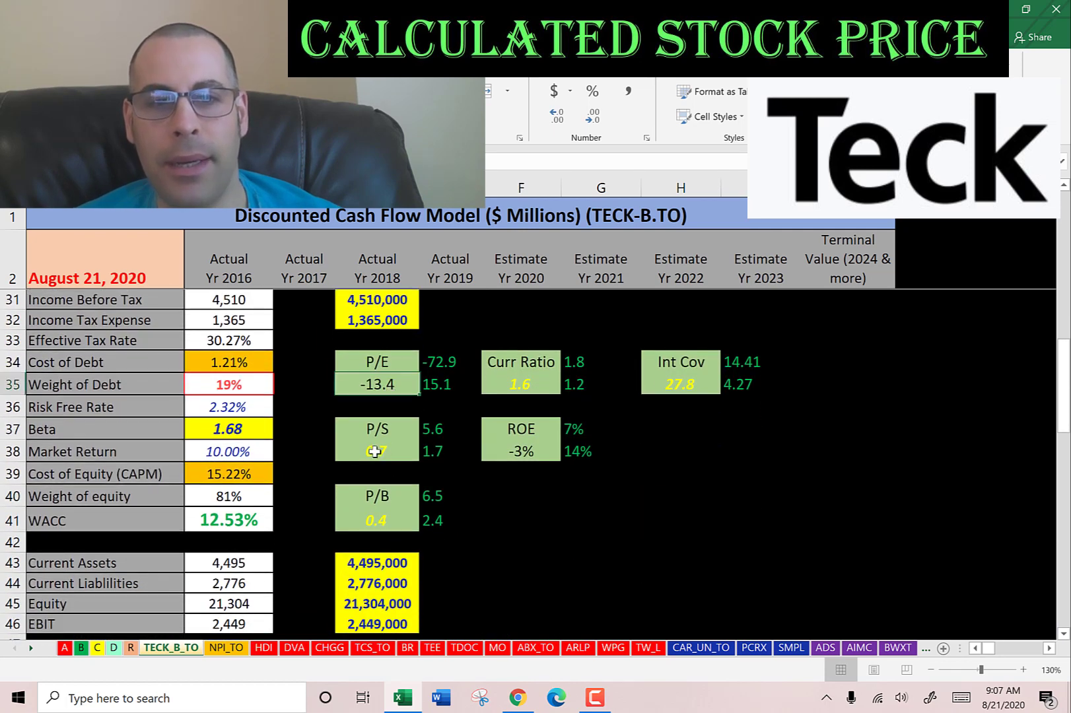
left_click(374, 451)
left_click(378, 519)
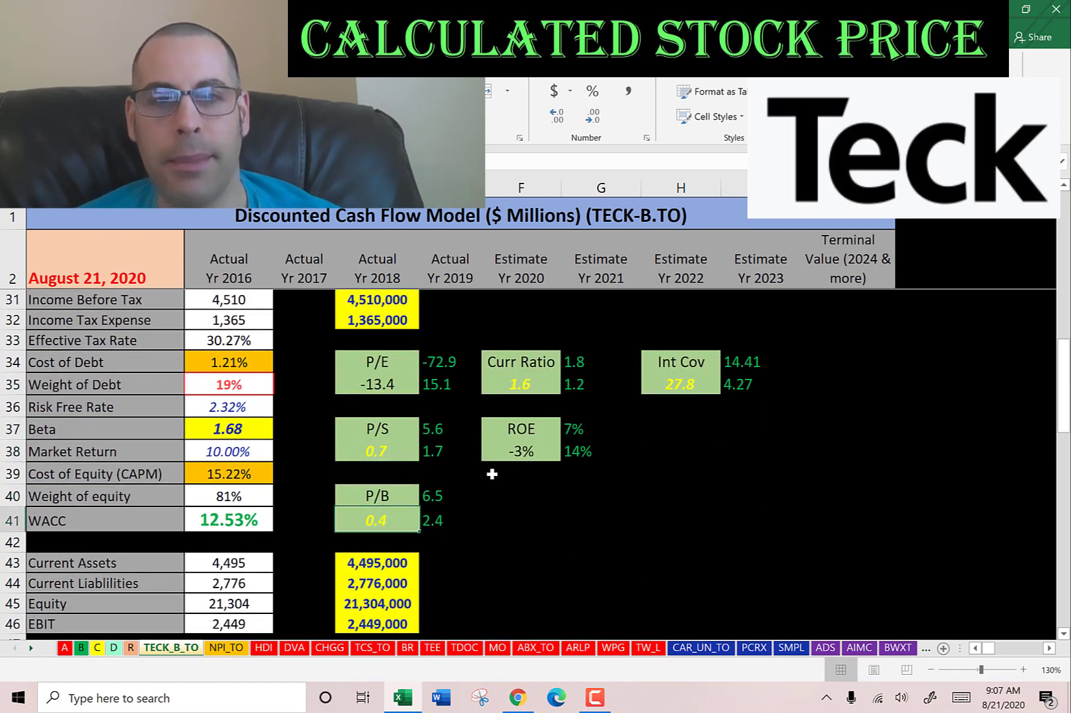
Review the P/E box workings: stock price, EPS, net income and shares outstanding.
scroll(449, 499, "down", 5)
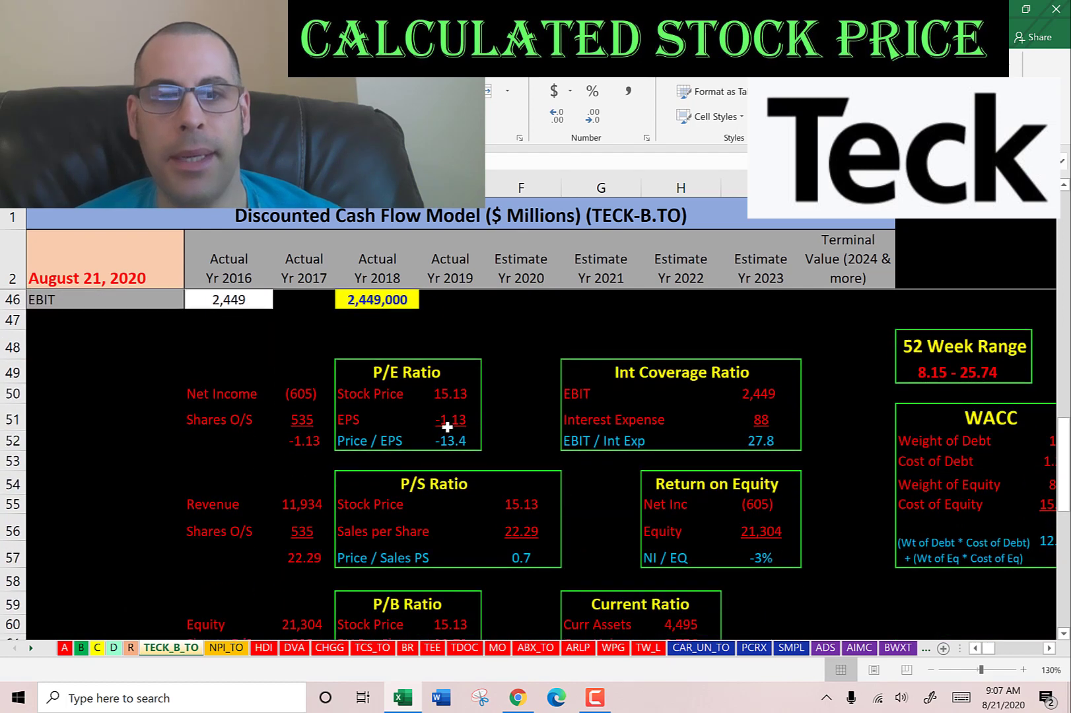
left_click(438, 399)
left_click(453, 423)
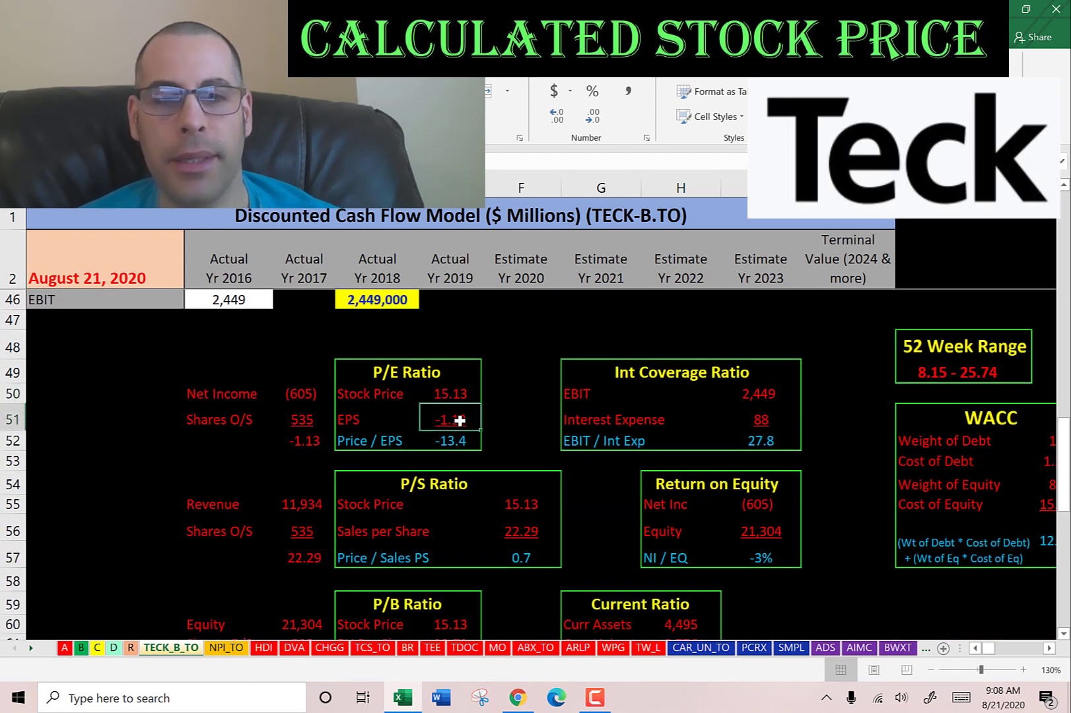
left_click(285, 394)
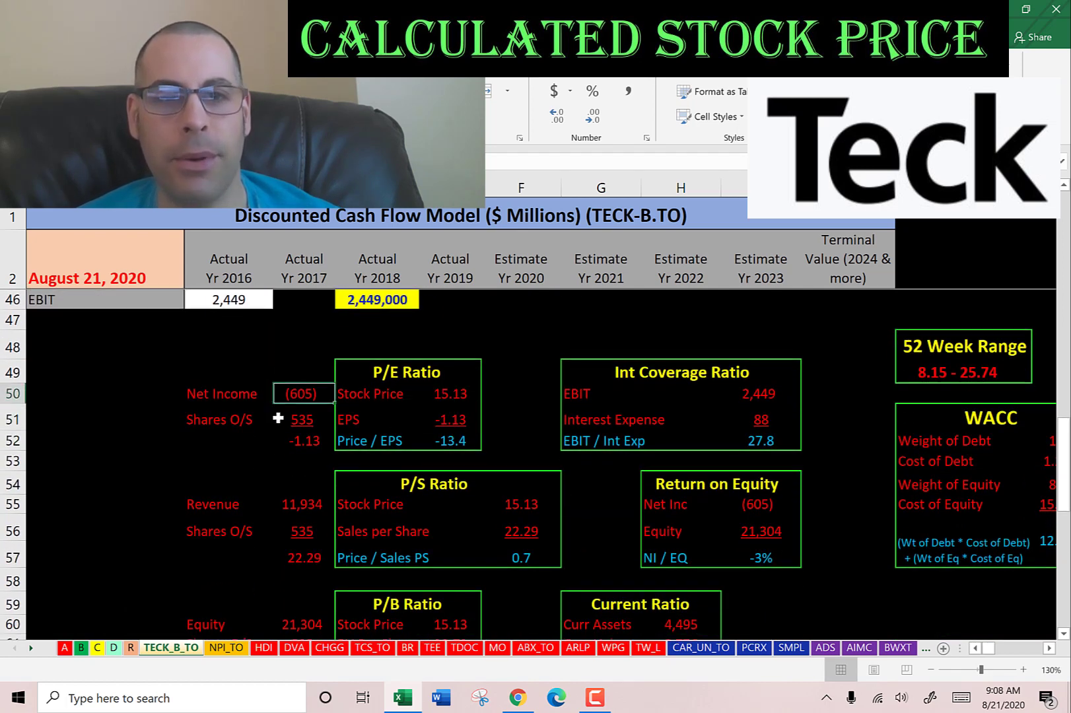
left_click(301, 419)
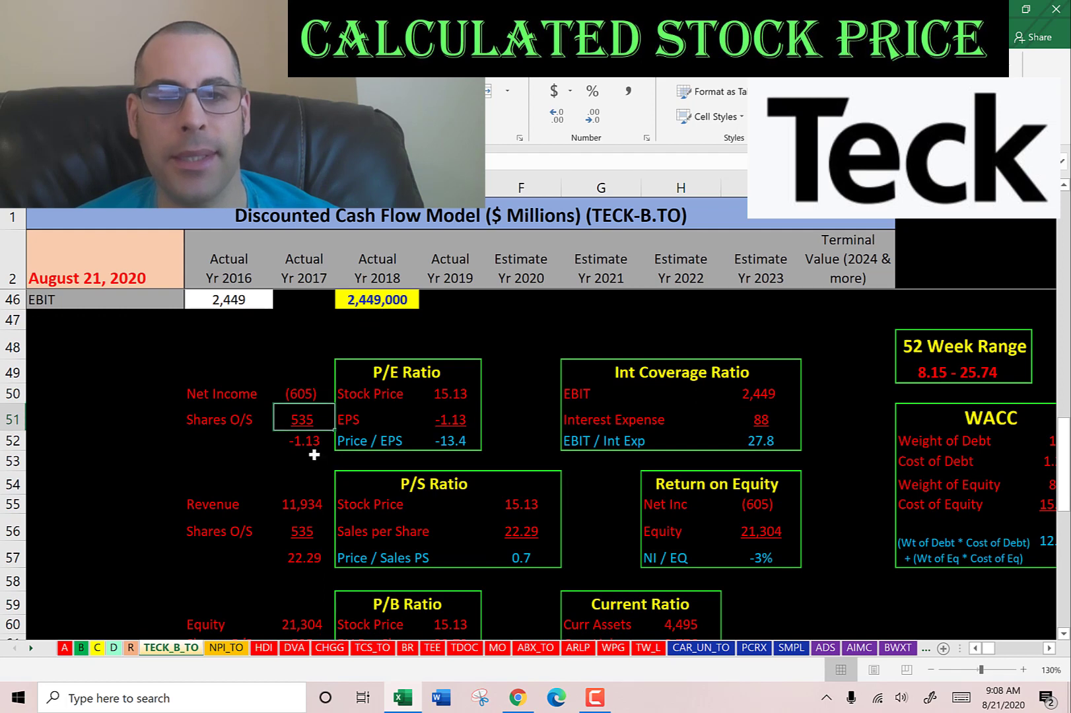
left_click(292, 396)
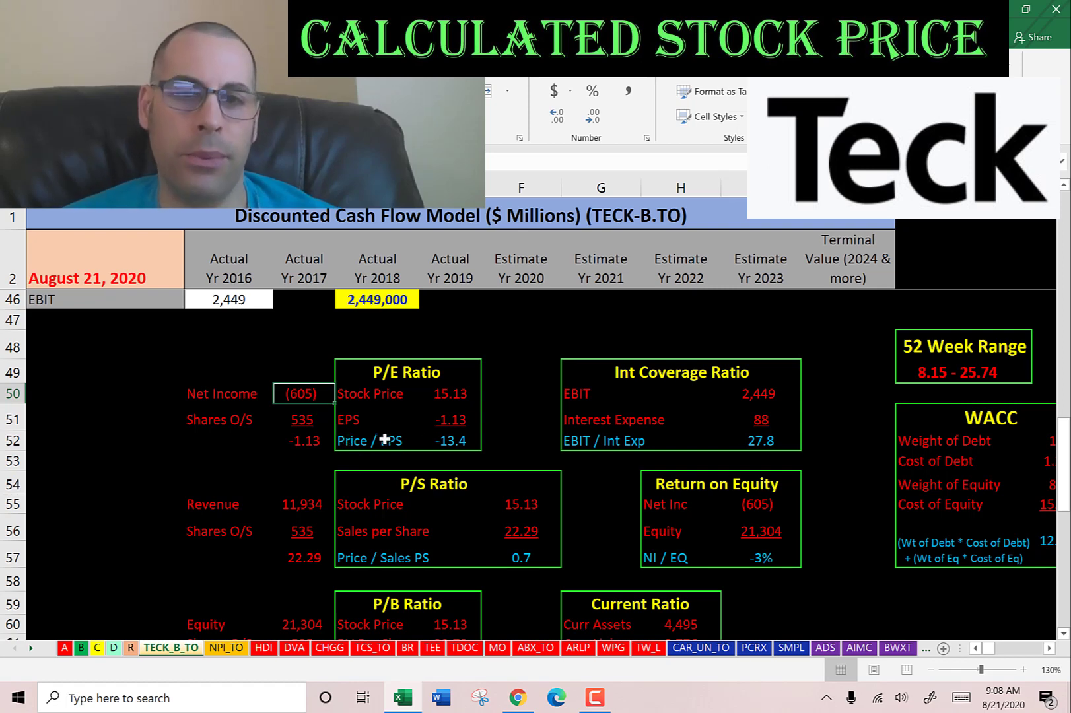
Check the sales per share calculation and bring up the P/B Ratio box.
scroll(530, 449, "down", 2)
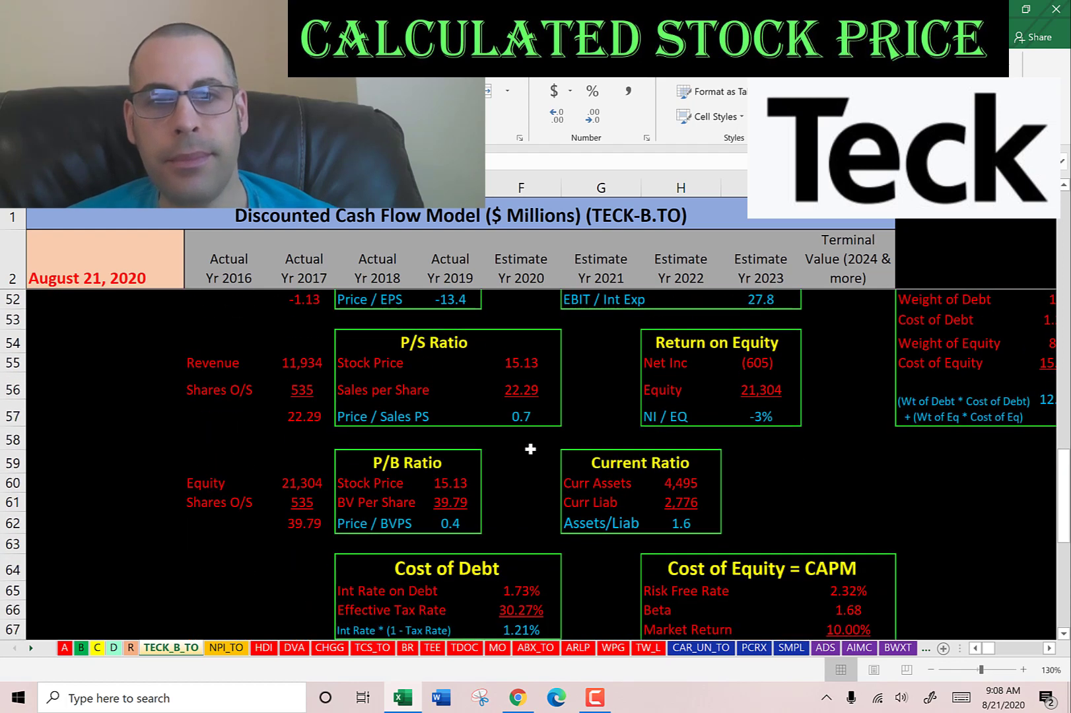
left_click(535, 379)
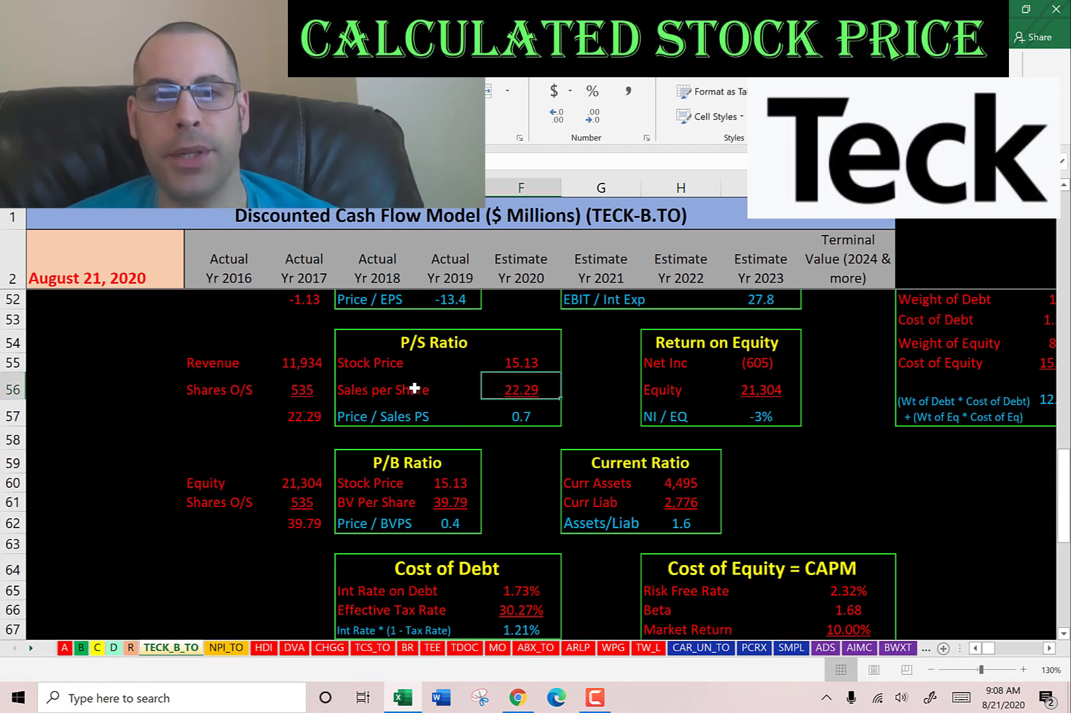
left_click(295, 348)
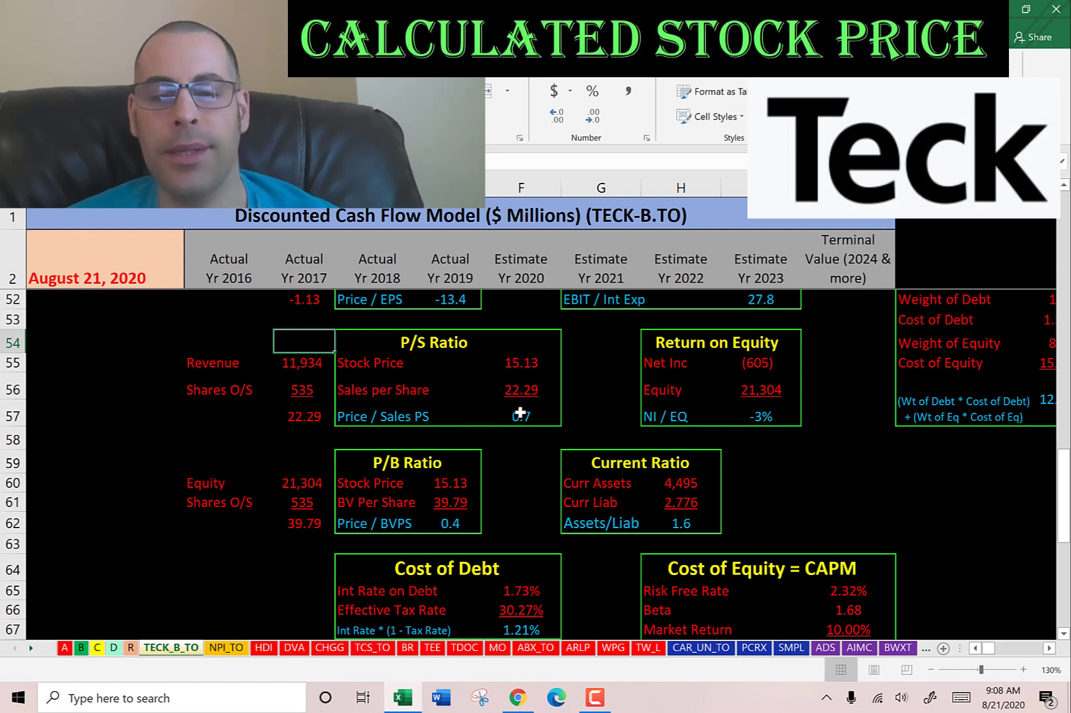
scroll(443, 395, "down", 1)
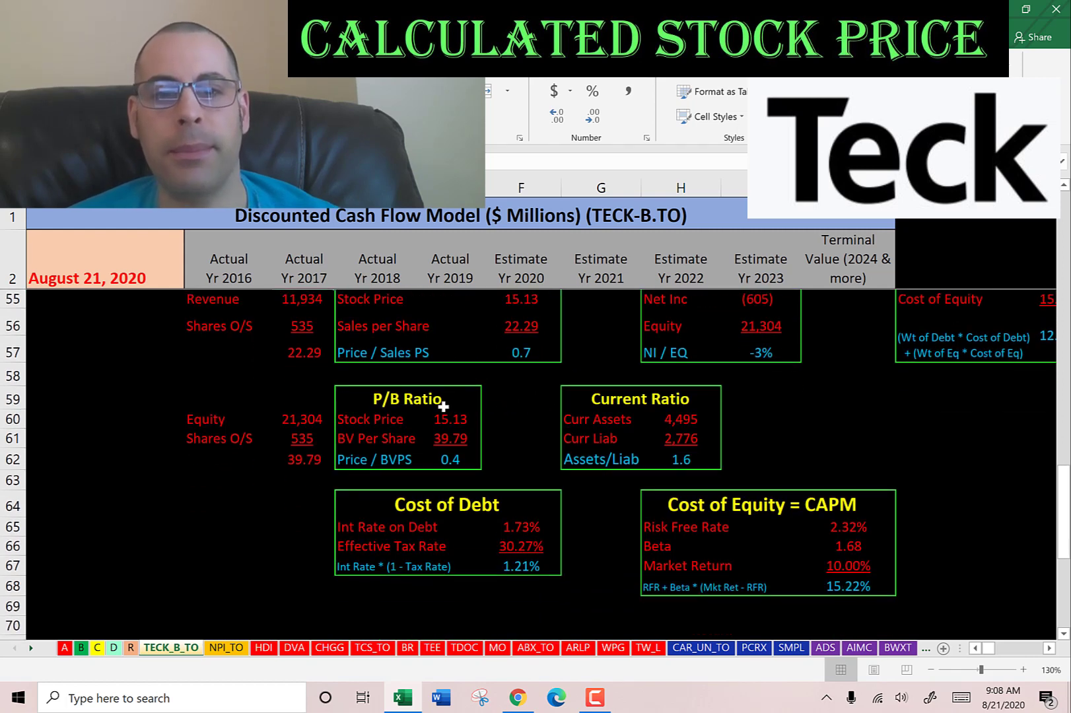
left_click(442, 404)
Check the P/B box's stock price and 39.79 book value per share, then return to the summary.
left_click(444, 416)
left_click(443, 438)
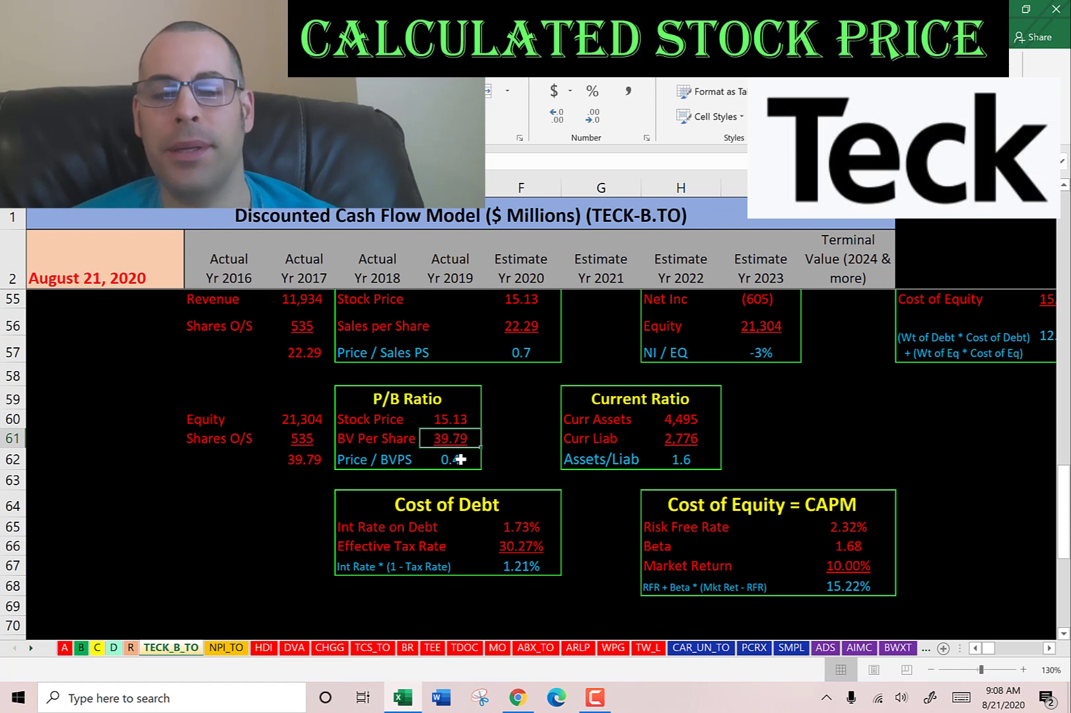
scroll(561, 449, "up", 9)
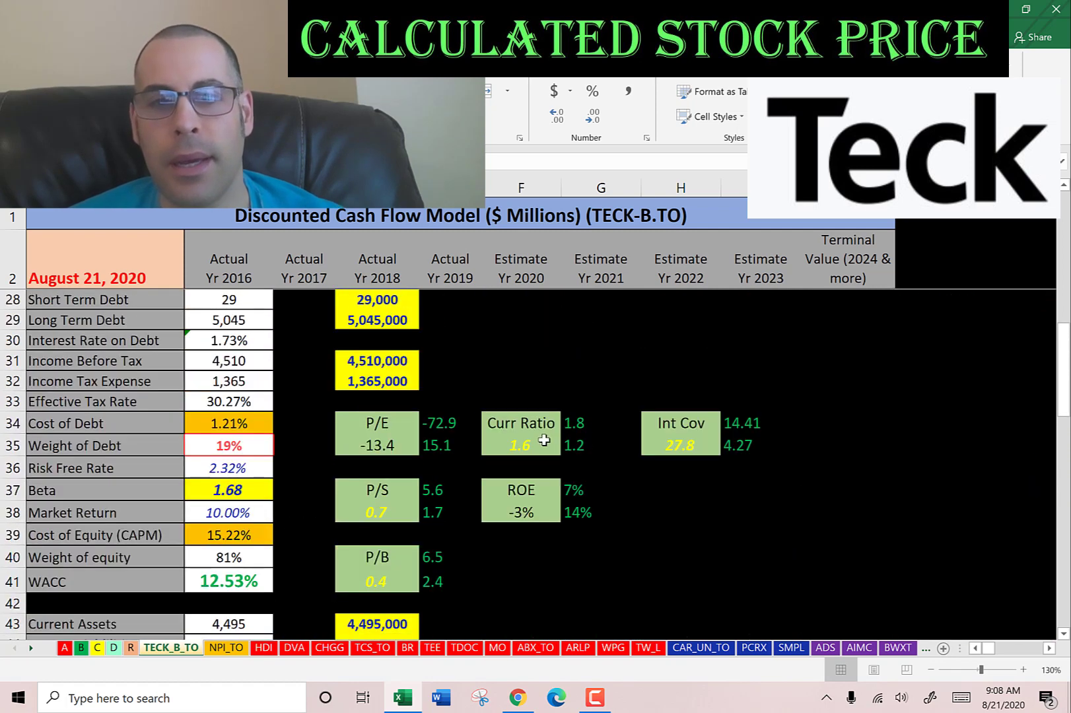
Check the current ratio of 1.6, interest coverage of 27.8 and the current liabilities figure.
left_click(542, 441)
left_click(680, 451)
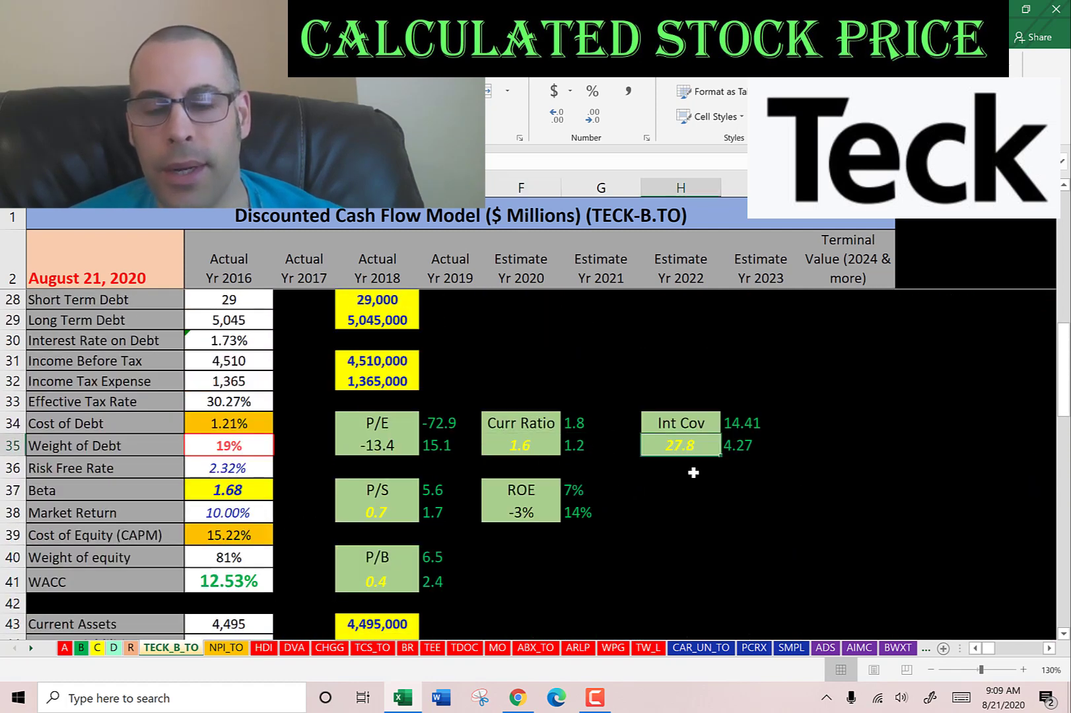
left_click_drag(521, 494, 520, 512)
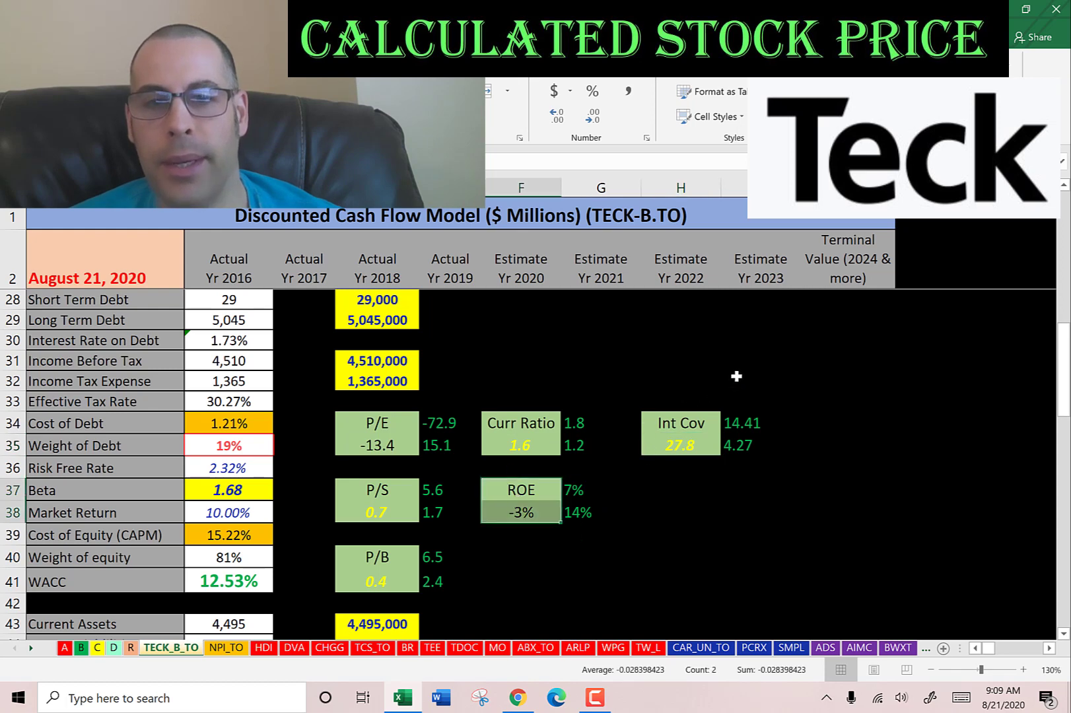
scroll(737, 373, "down", 4)
scroll(736, 371, "down", 6)
left_click(688, 360)
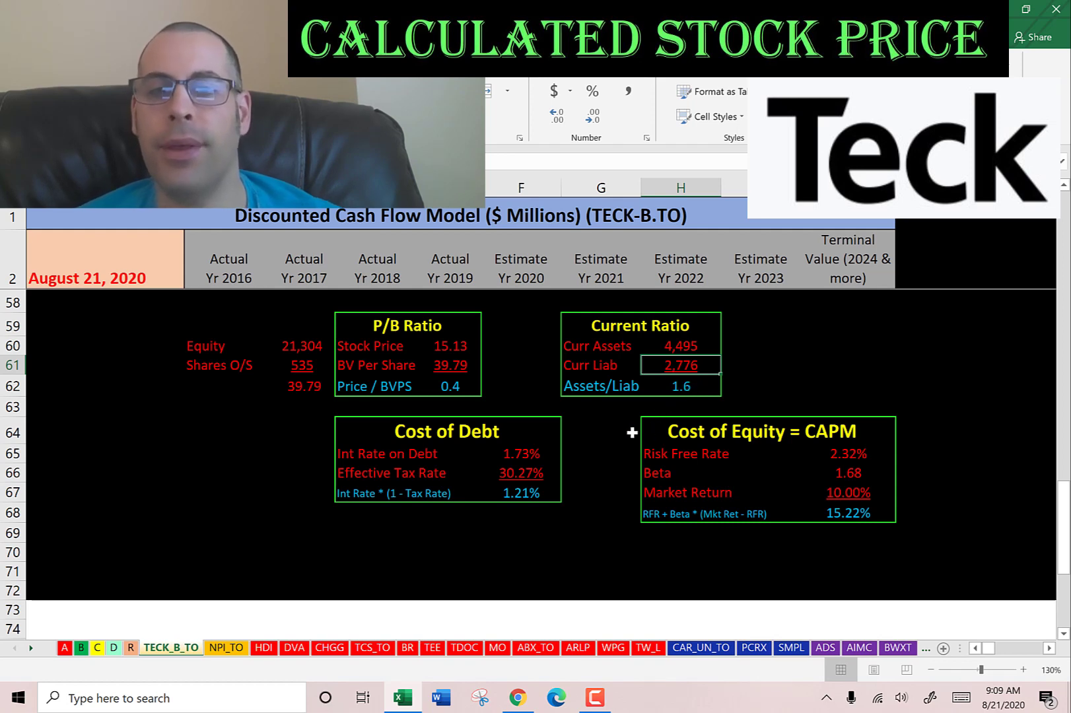
Check the net income of (605) in the Return on Equity box.
scroll(700, 439, "up", 4)
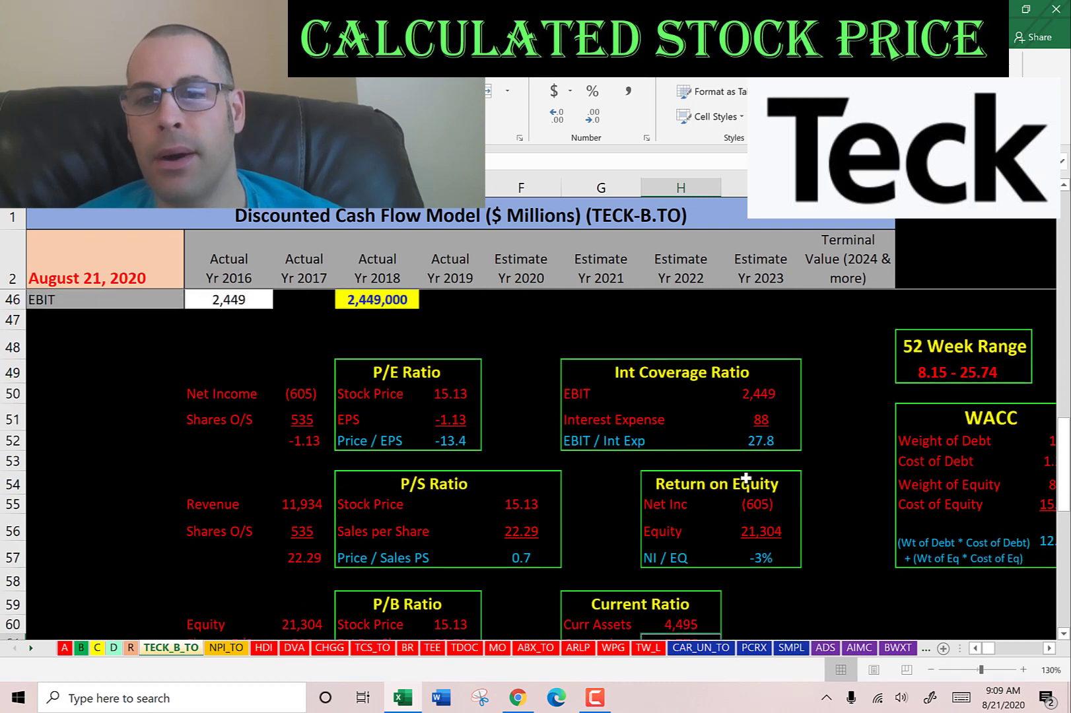
scroll(756, 467, "down", 1)
left_click(754, 434)
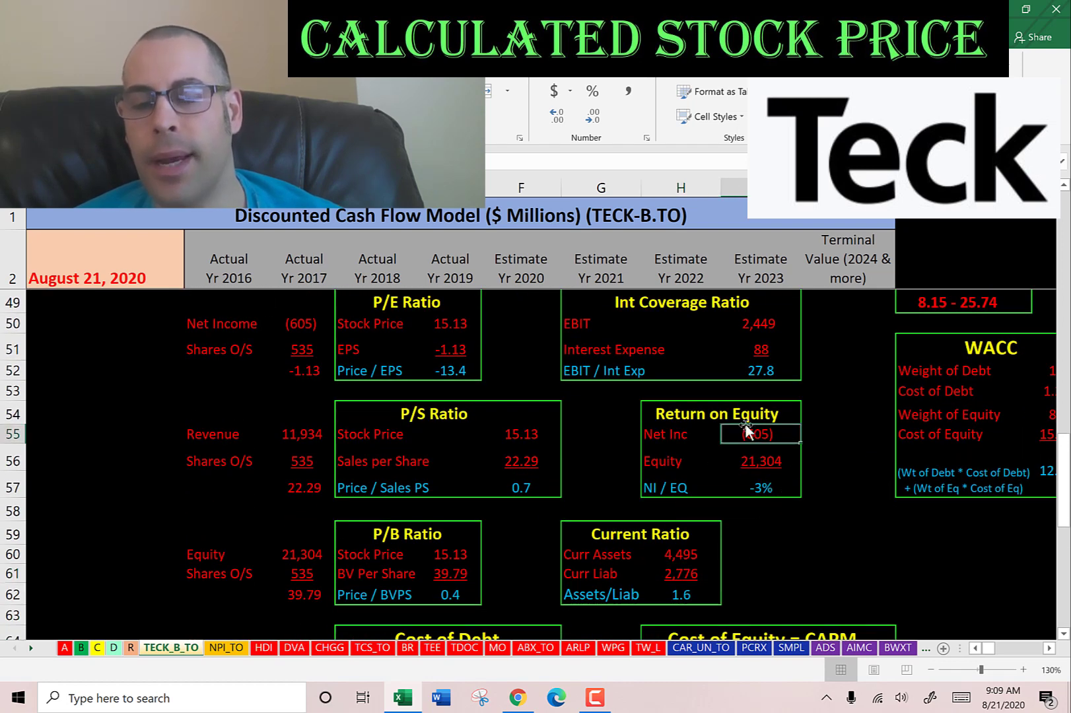
scroll(756, 494, "up", 1)
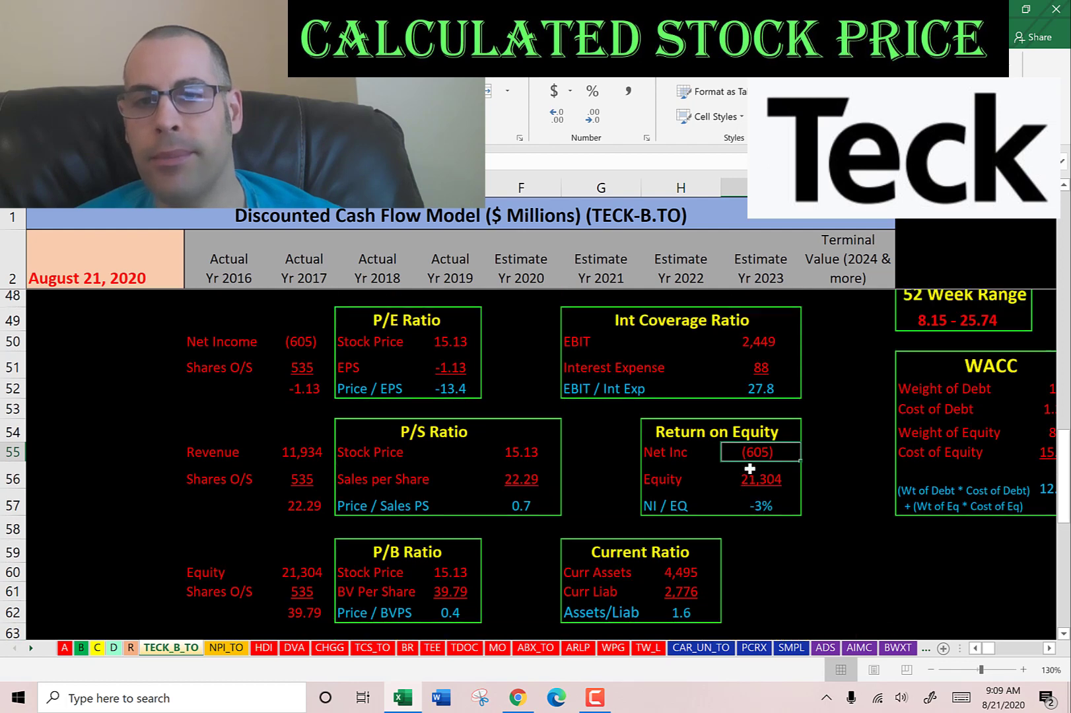